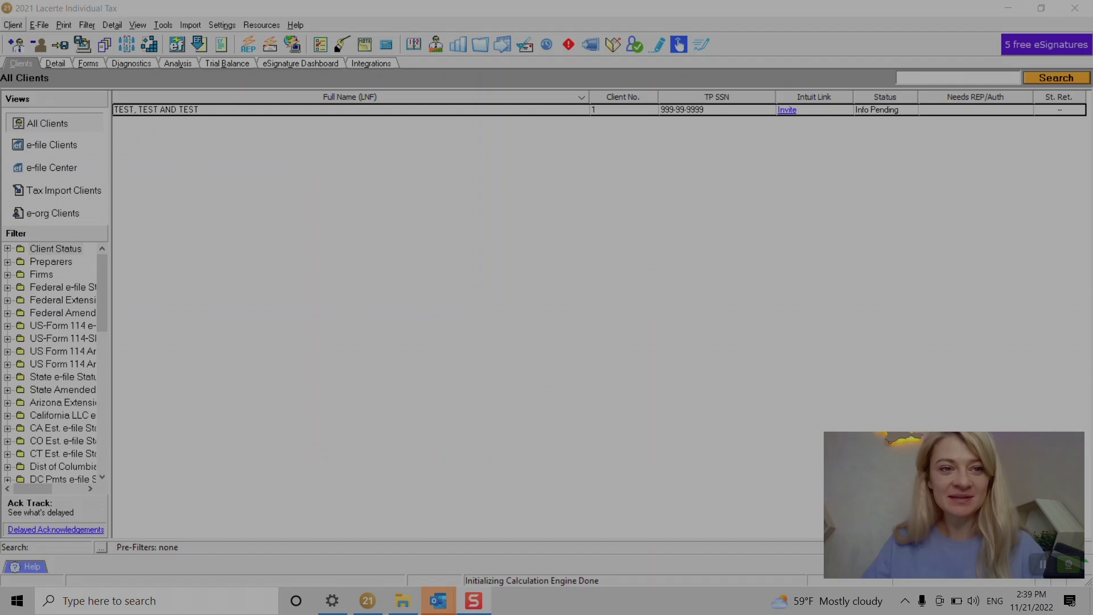
left_click(12, 24)
mouse_move(41, 41)
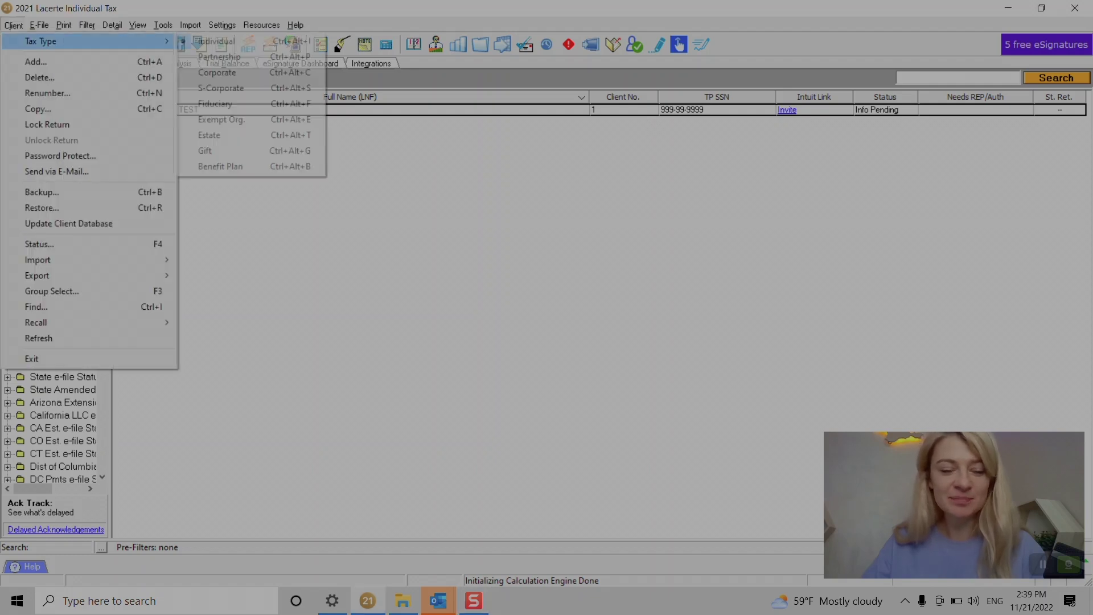
key("Escape")
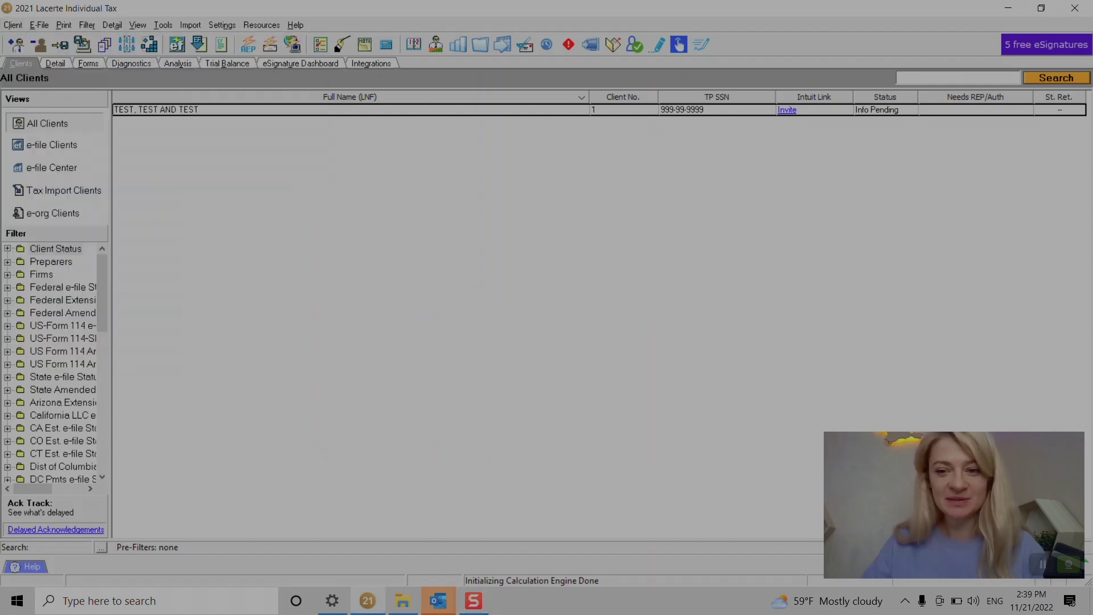
Open the test client's return, dismissing the K-1 transfer notice, and go to input 11, Interest Income (1099-INT, 1099-OID)
double_click(156, 110)
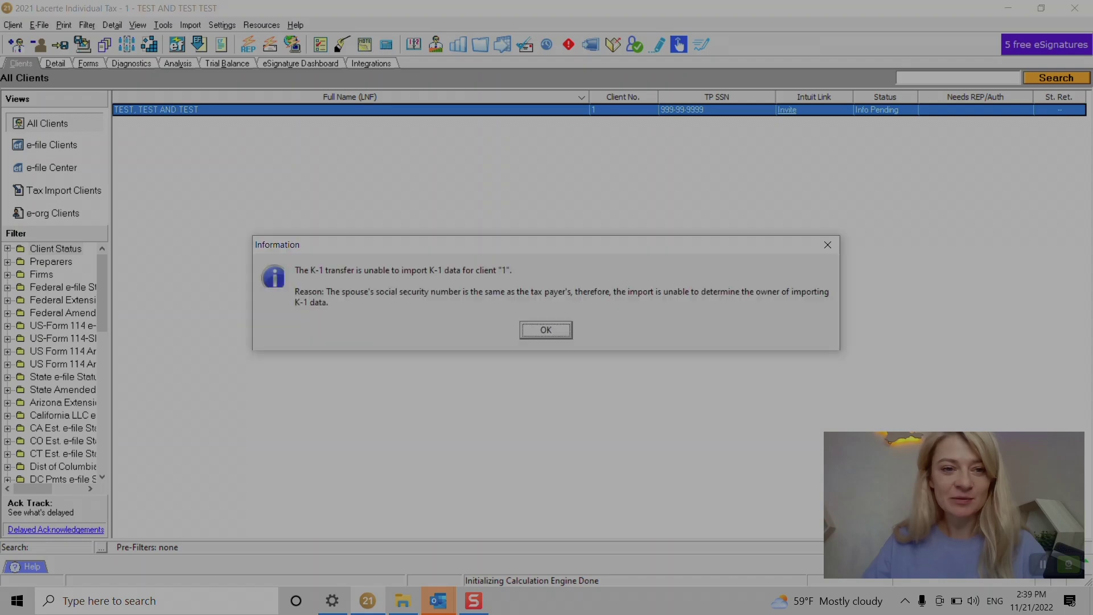
key("Return")
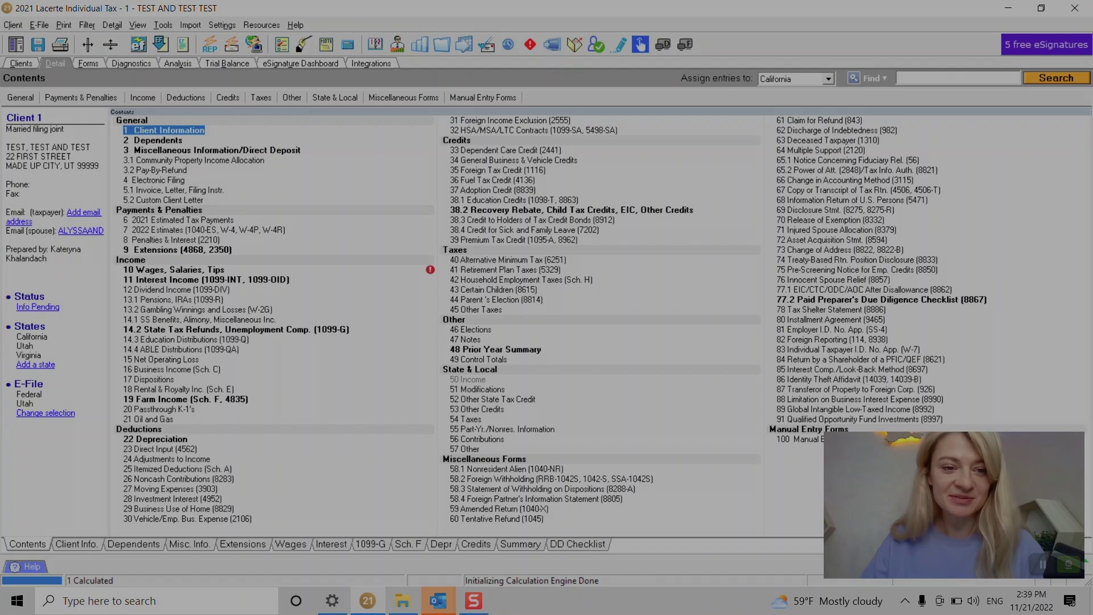
left_click(205, 280)
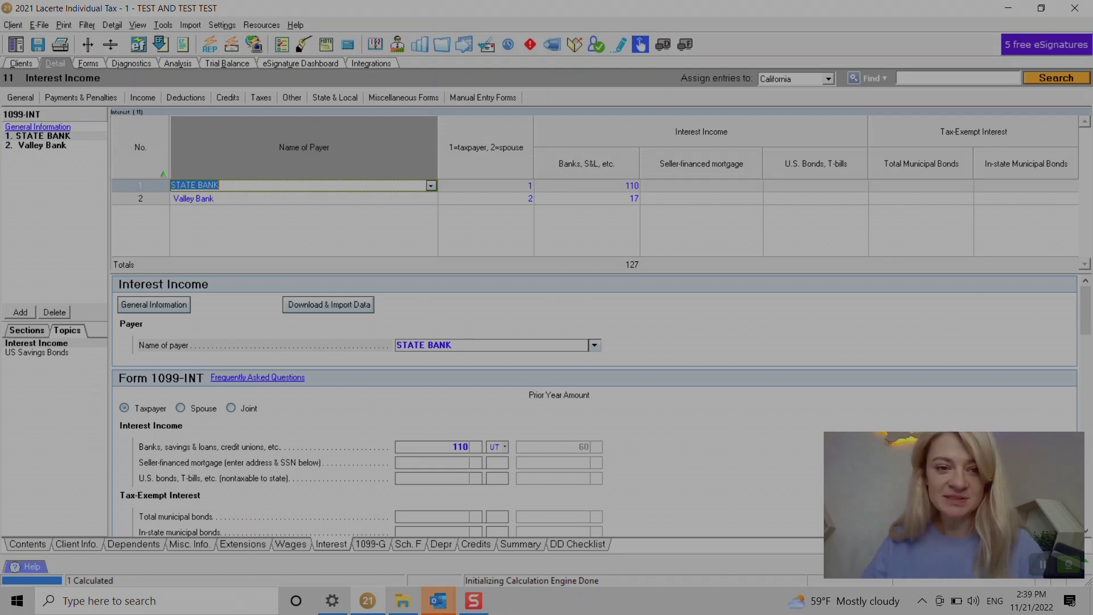
Review the payer names, taxpayer/spouse codes and bank interest entries of the two existing 1099-INT payers
left_click(221, 185)
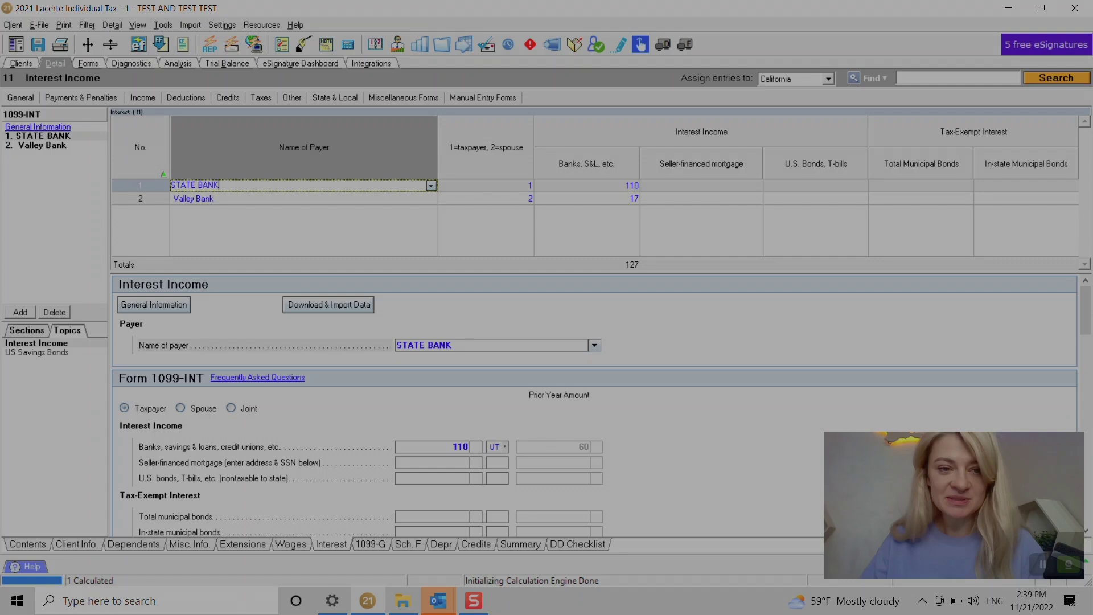
left_click(194, 199)
left_click(195, 185)
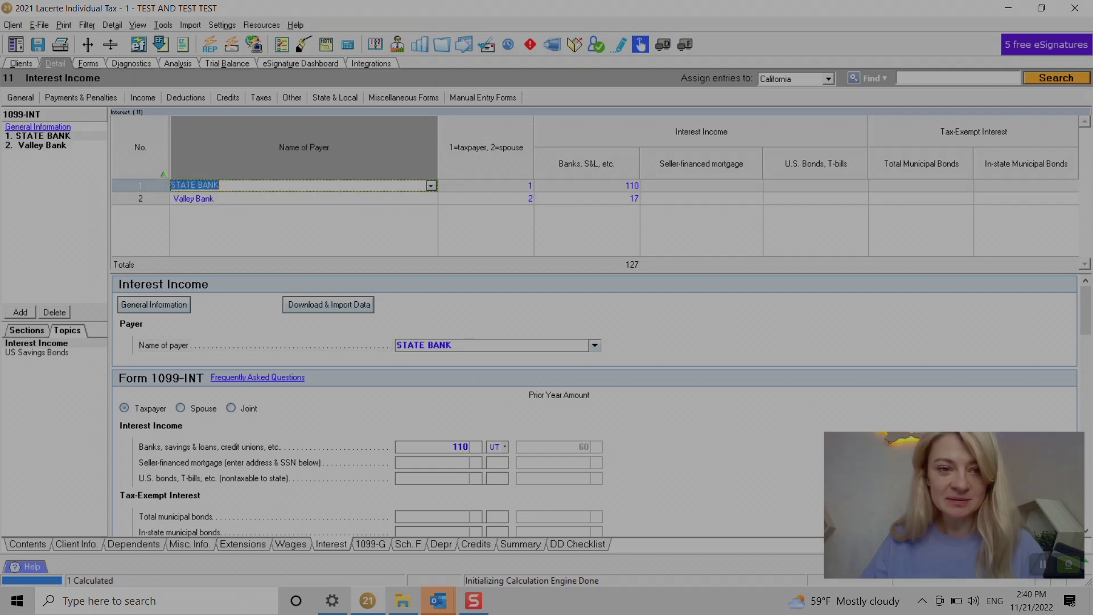
key("Tab")
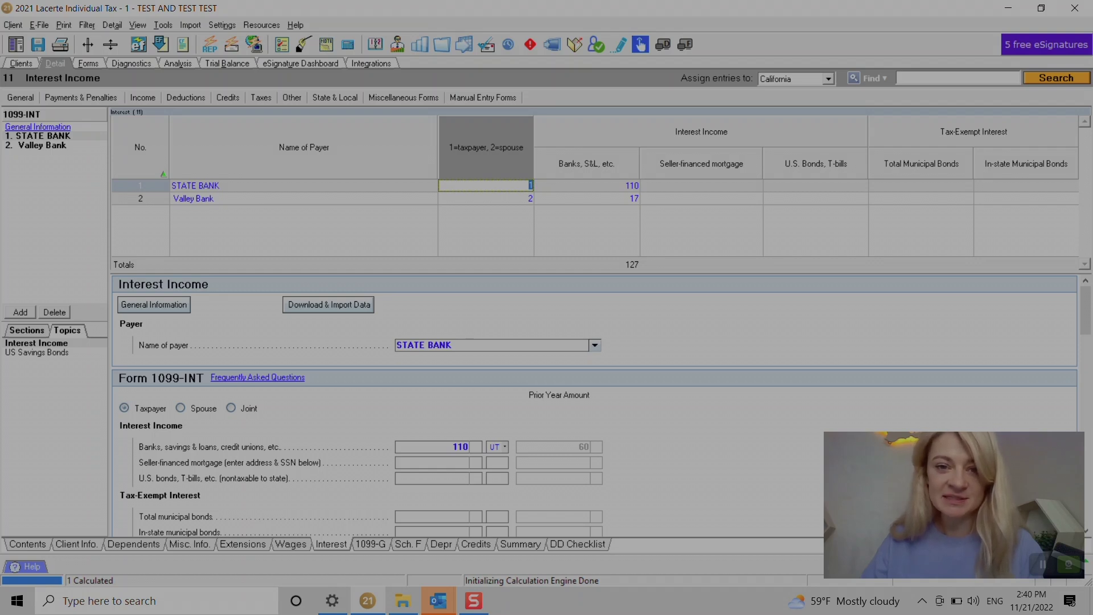
key("Tab")
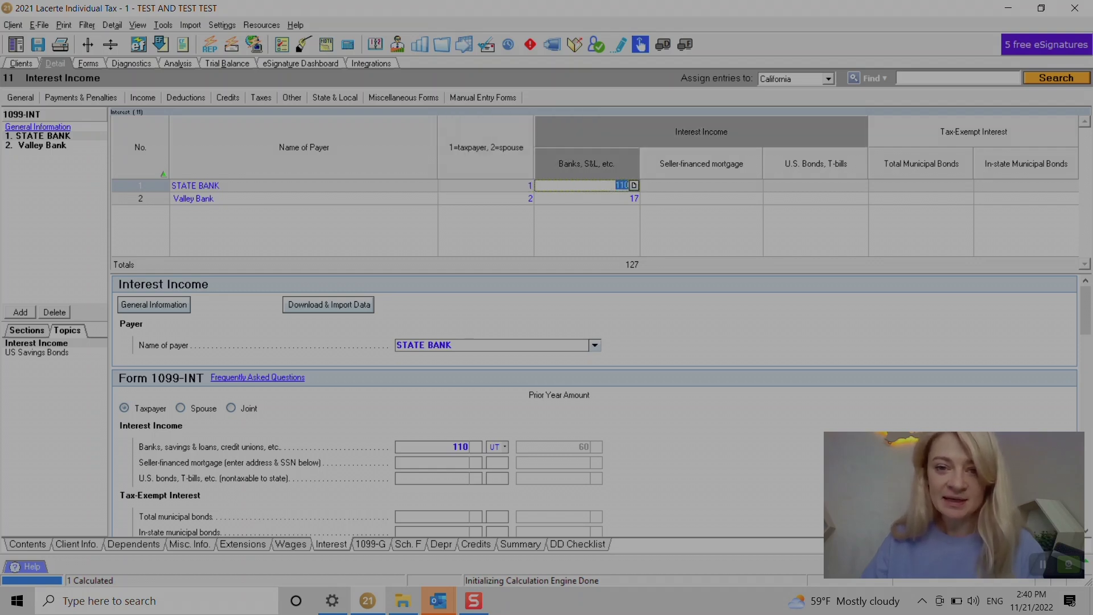
left_click(591, 199)
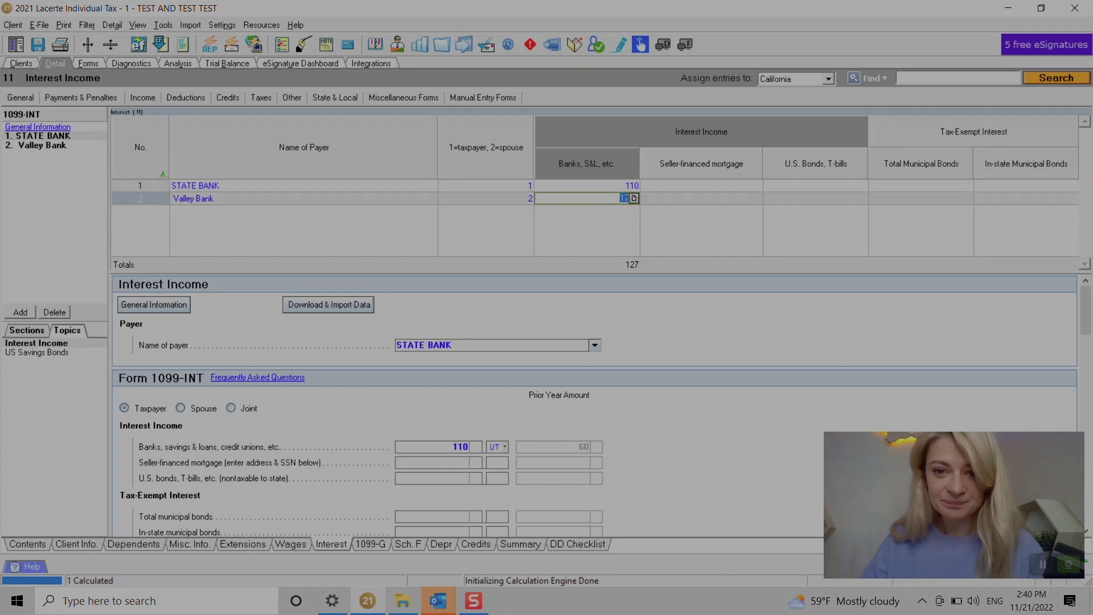
left_click(250, 186)
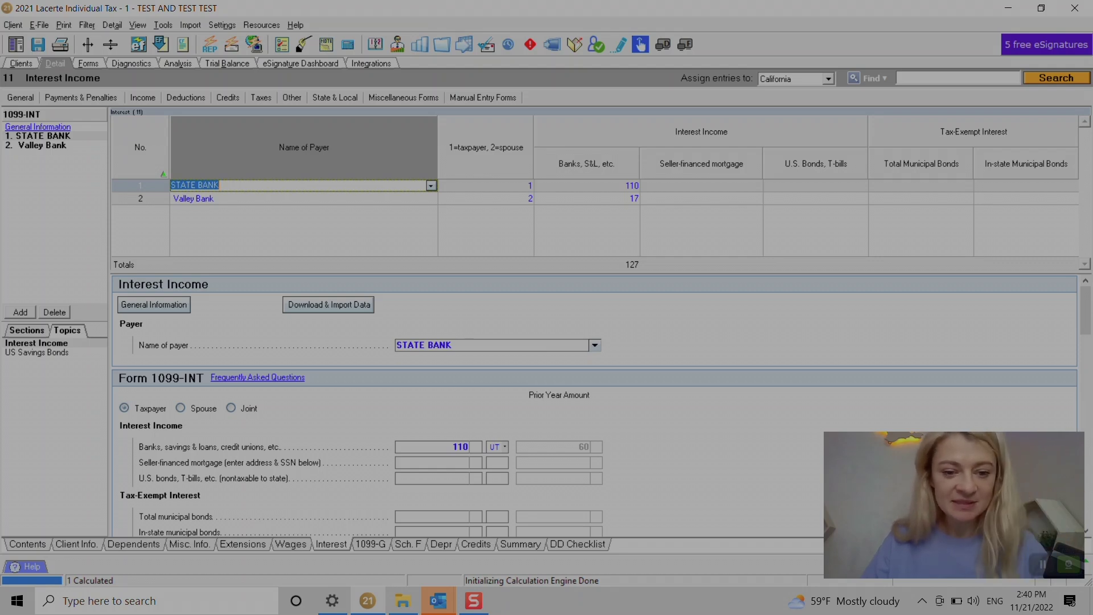
Examine the Valley Bank 1099-INT details, including the state choices for its bank interest
left_click(250, 199)
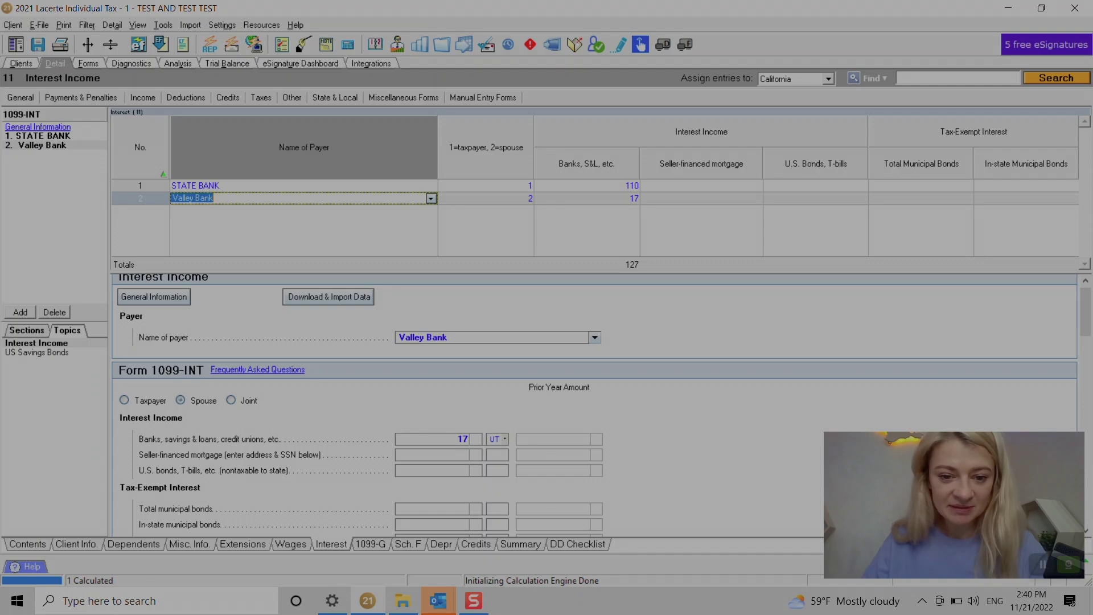
scroll(475, 383, "down", 2)
left_click(434, 330)
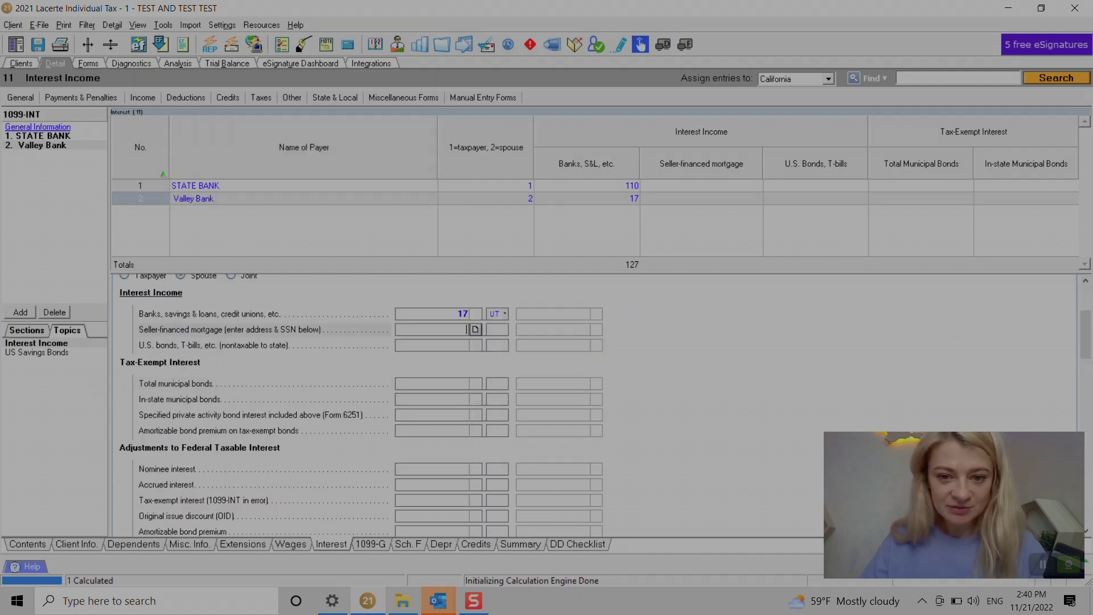
scroll(434, 330, "up", 2)
left_click(505, 439)
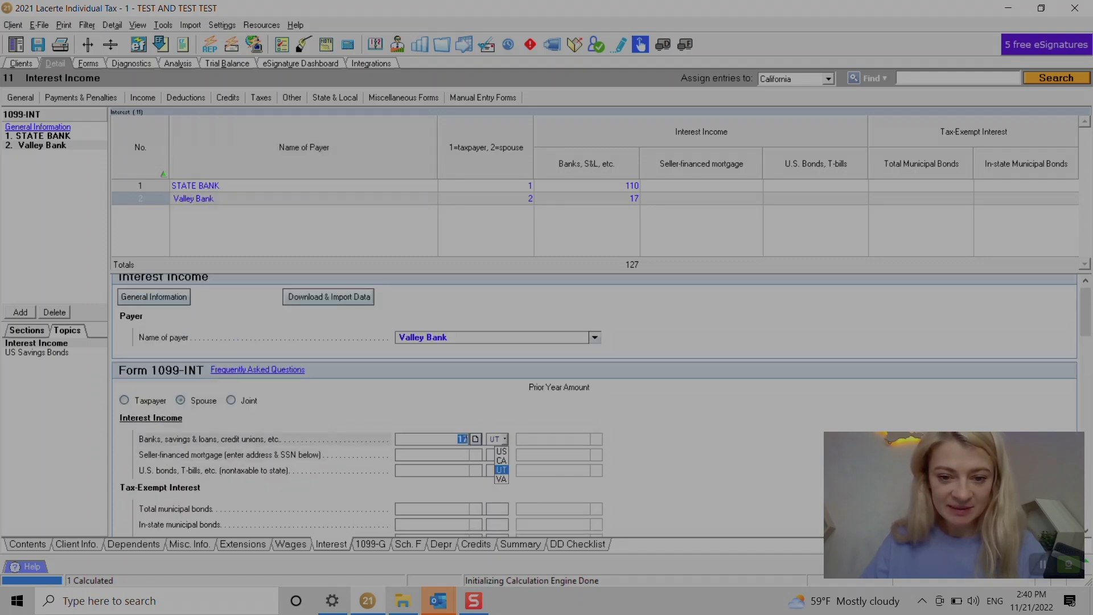
left_click(505, 439)
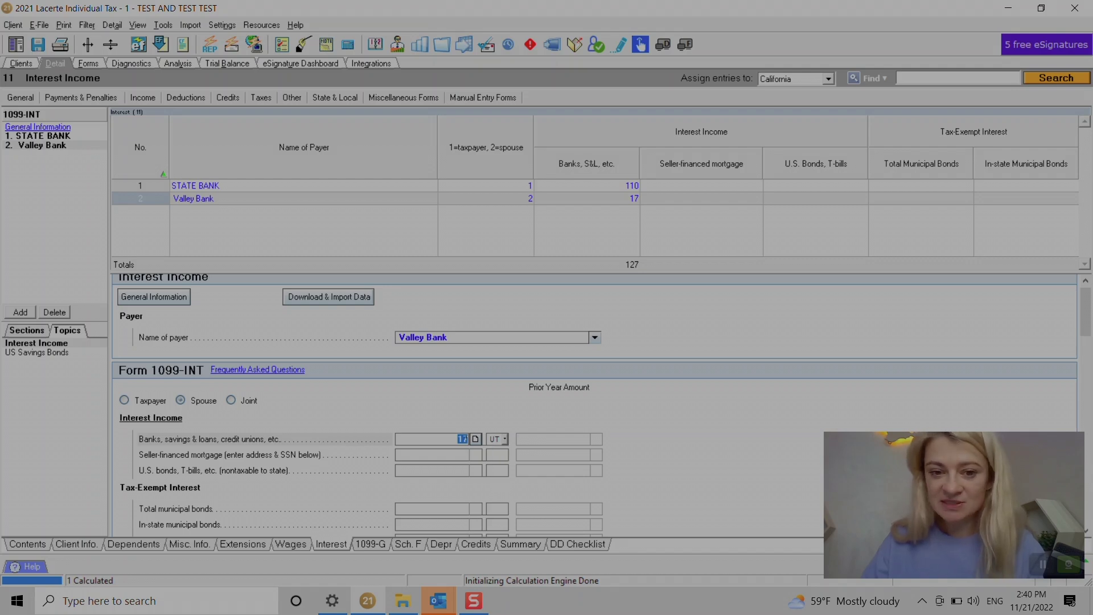
Look through Valley Bank's remaining 1099-INT fields, from tax-exempt interest and adjustments to the Foreign Tax Credit category of income
scroll(592, 399, "down", 1)
scroll(592, 399, "down", 1)
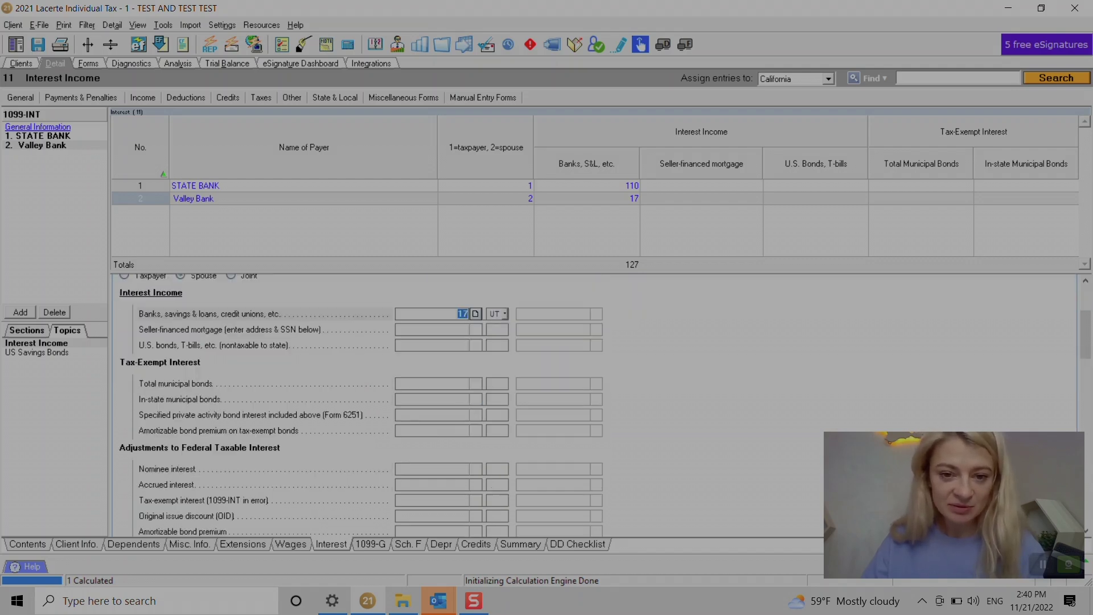
scroll(591, 399, "up", 2)
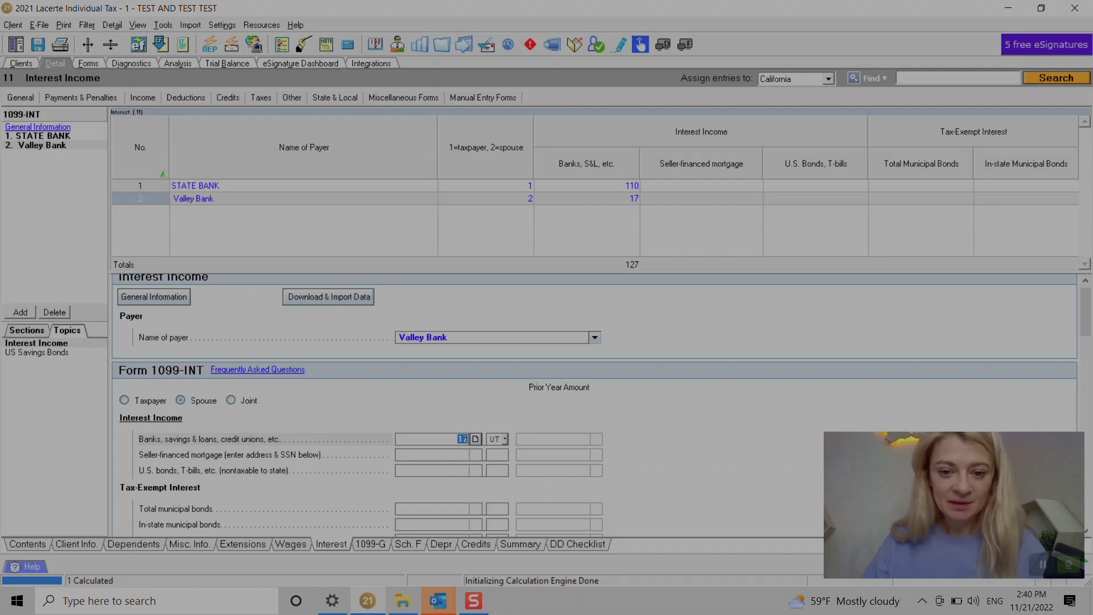
scroll(591, 404, "down", 5)
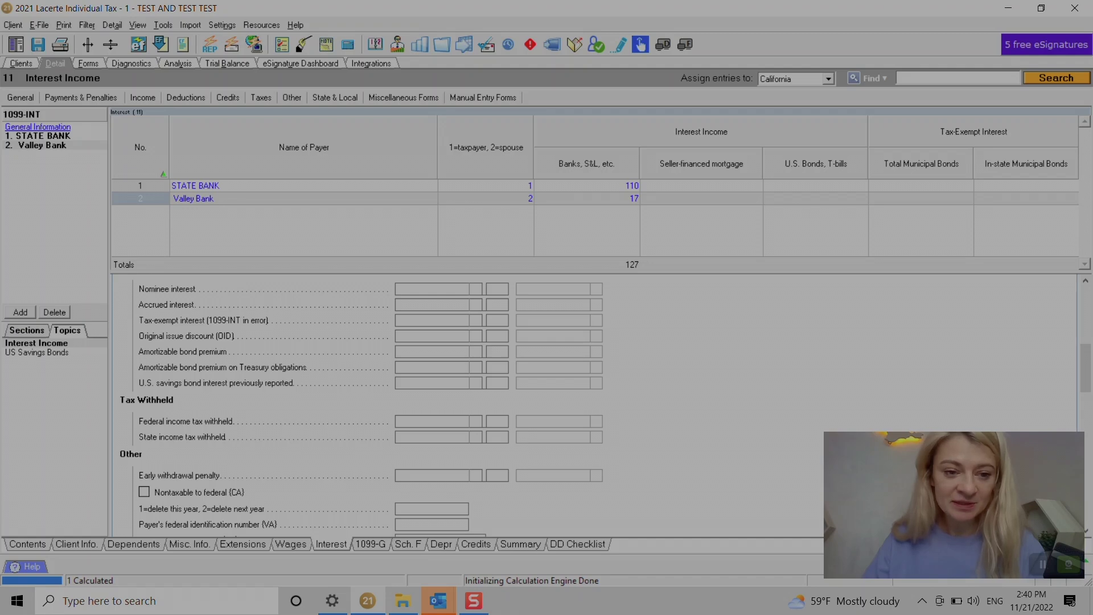
scroll(592, 404, "down", 3)
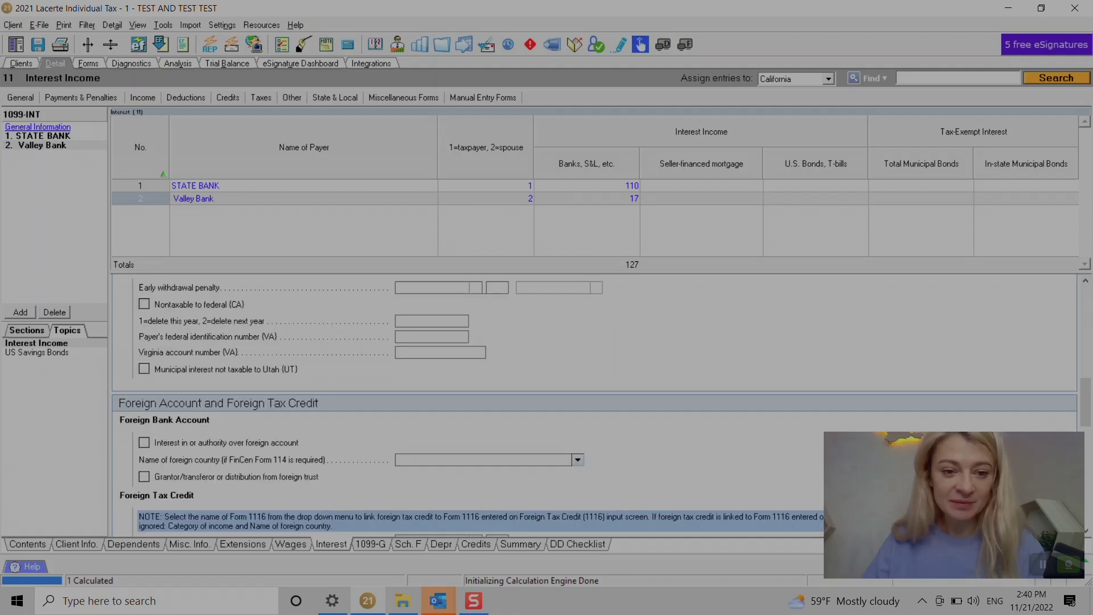
scroll(592, 403, "down", 3)
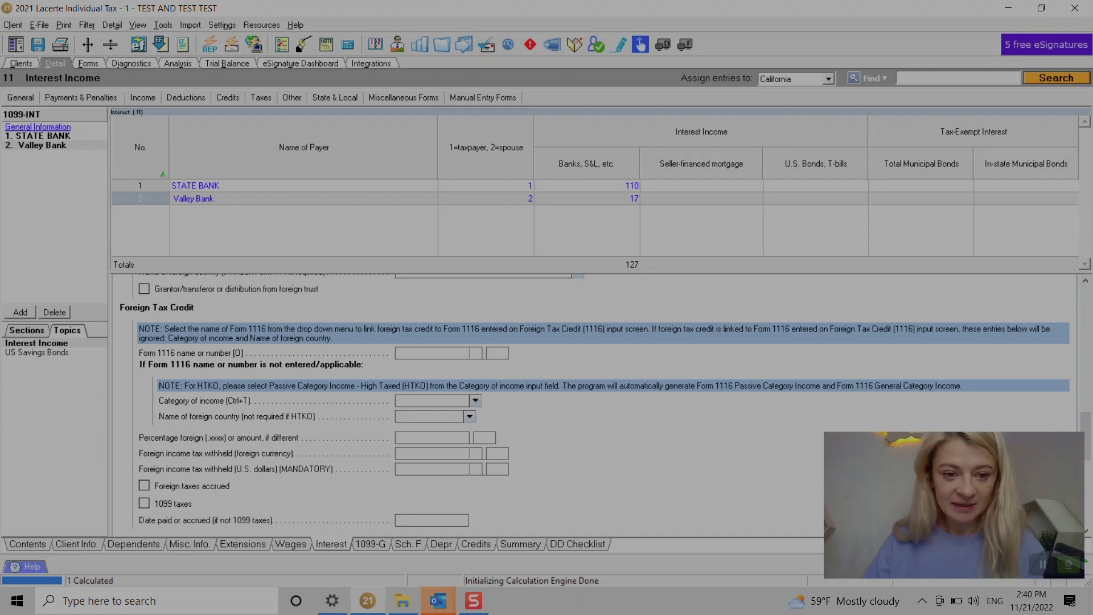
left_click(476, 400)
left_click(476, 400)
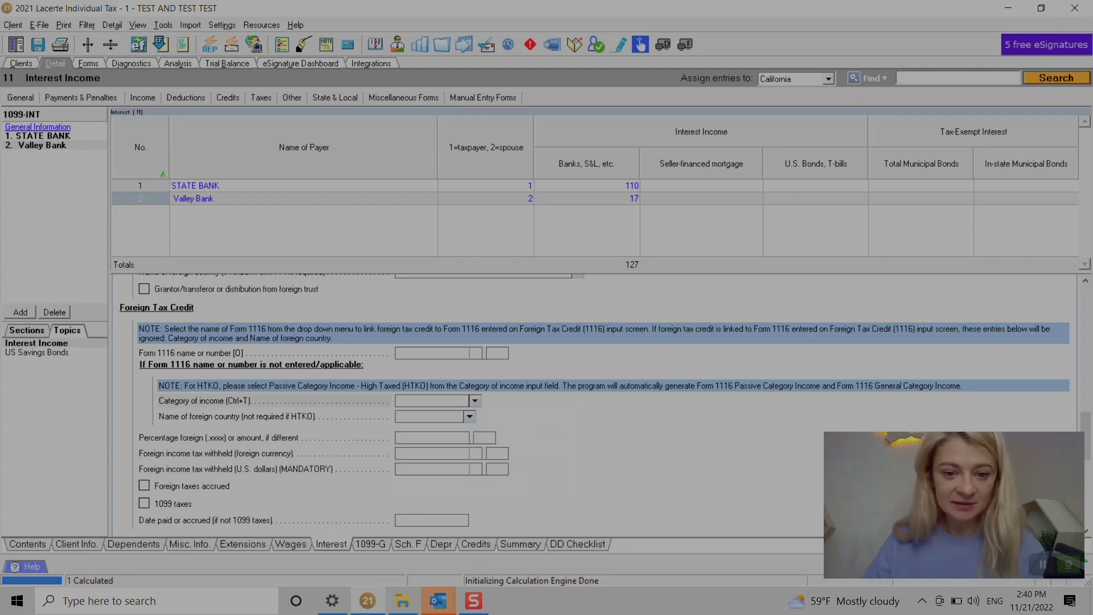
left_click(470, 418)
left_click(433, 401)
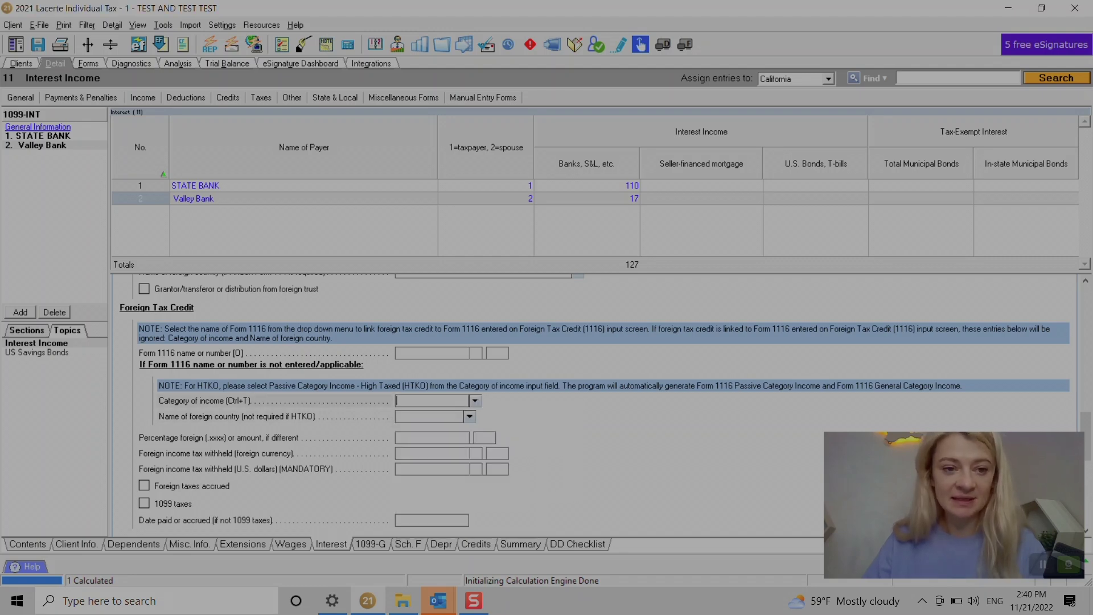
Add a third 1099-INT payer named Payer 1, assigned to the taxpayer (1), with bank interest of 1
left_click(21, 312)
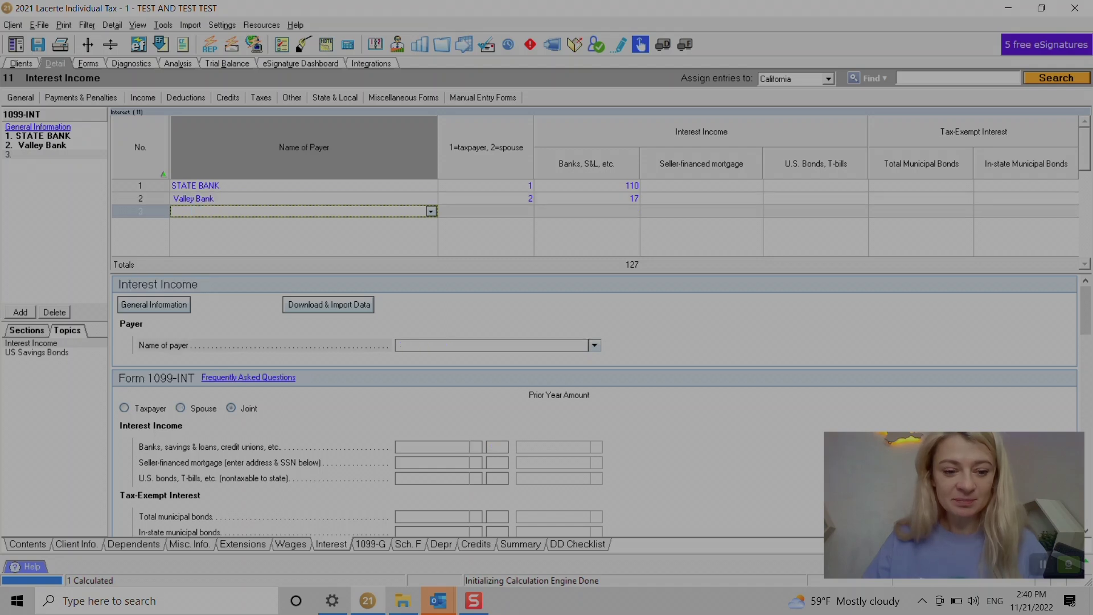
type("Pay")
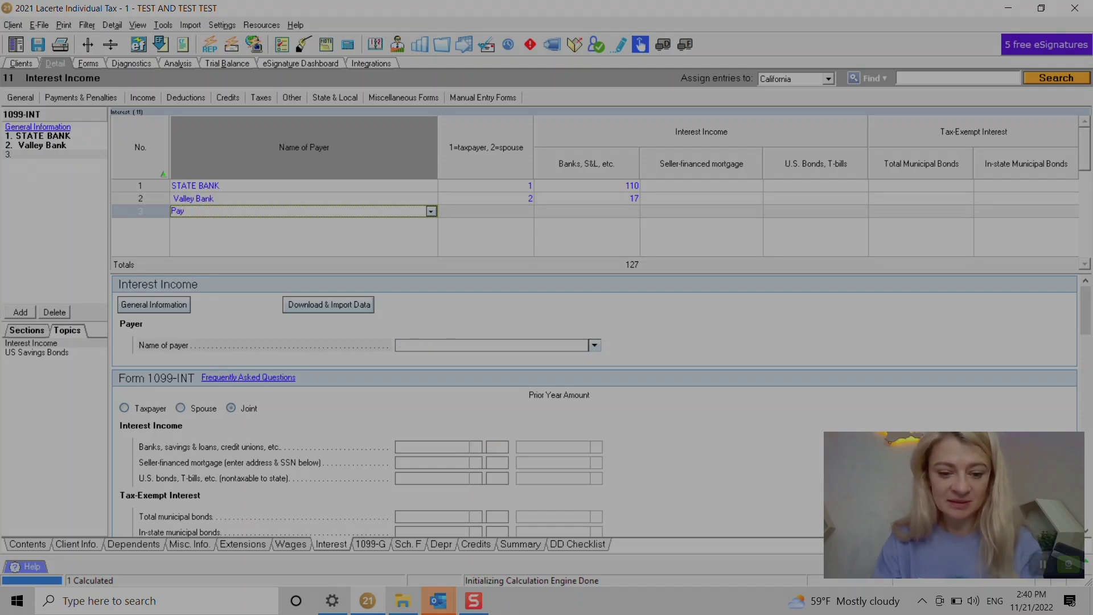
type("er 1")
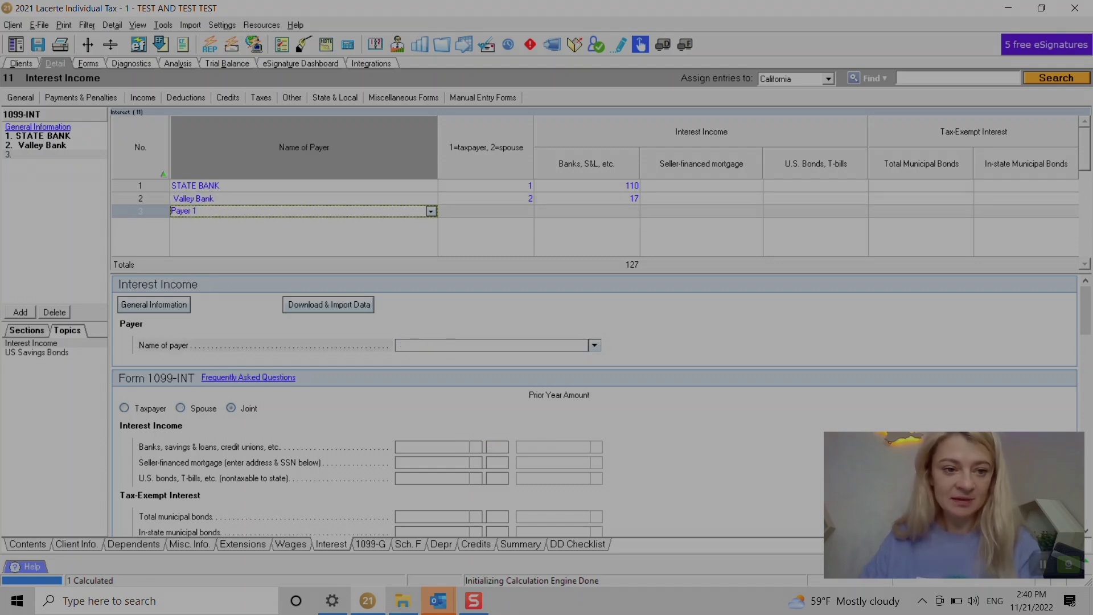
key("Tab")
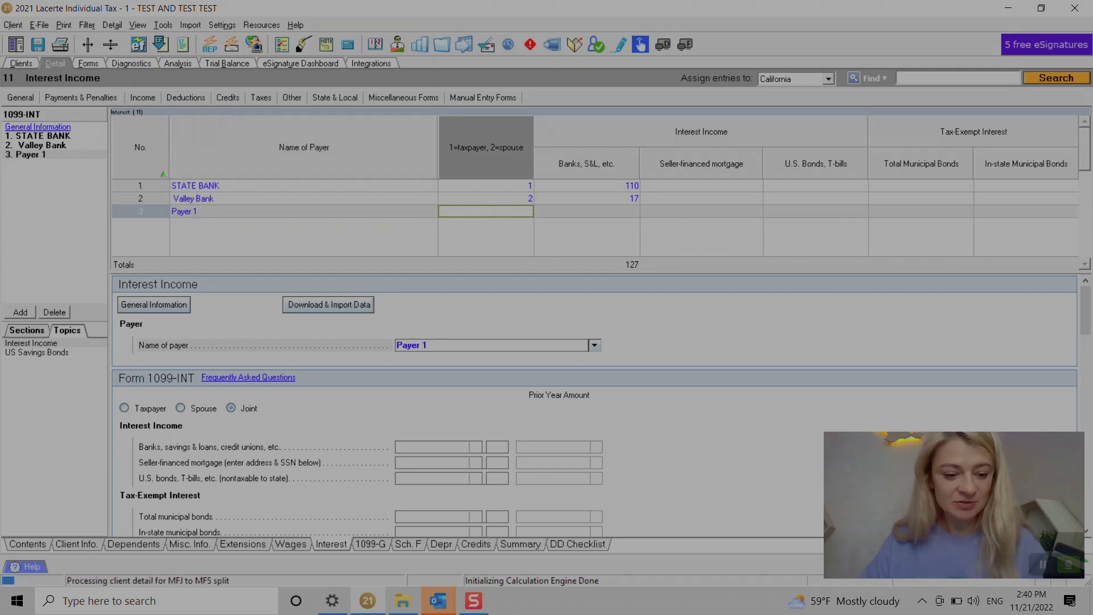
type("1")
key("Tab")
type("1")
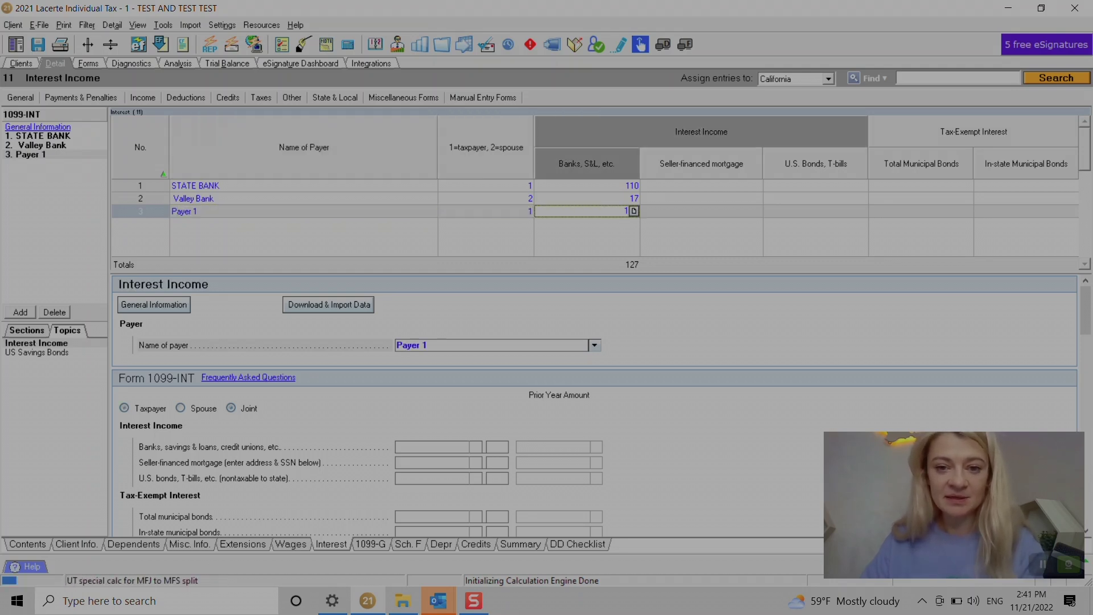
key("Tab")
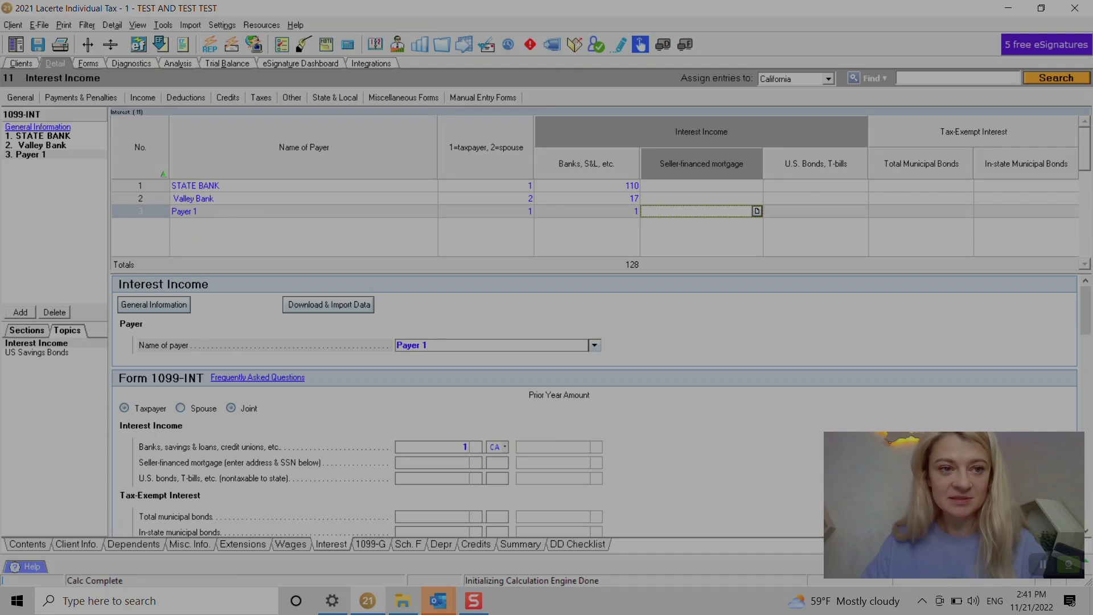
View the return's forms with all forms listed, and examine the interest payers and amounts on federal Schedule B
key("alt+f")
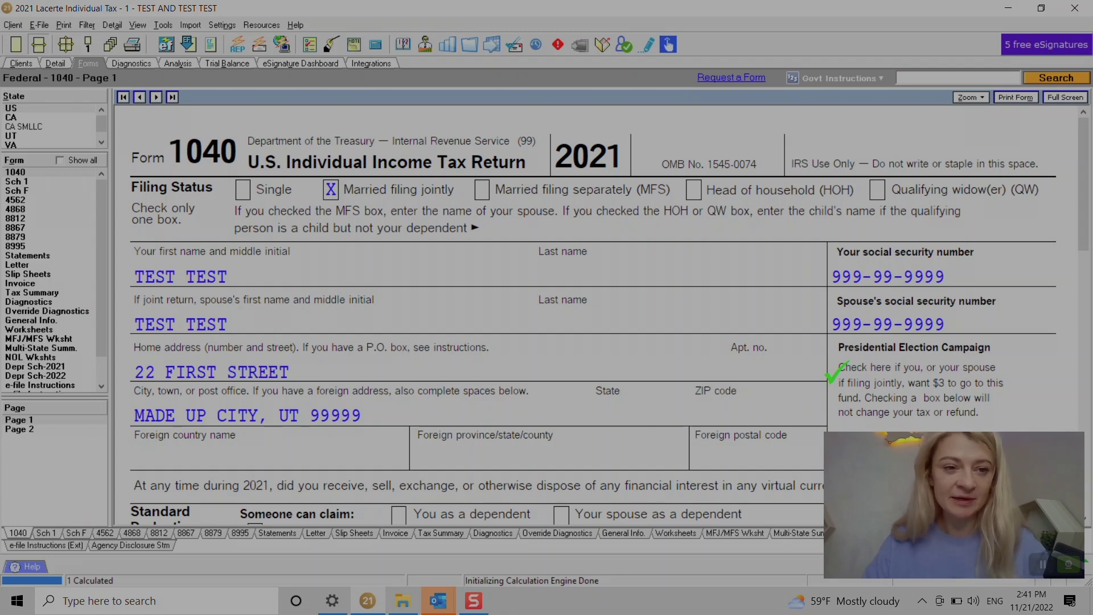
left_click(61, 160)
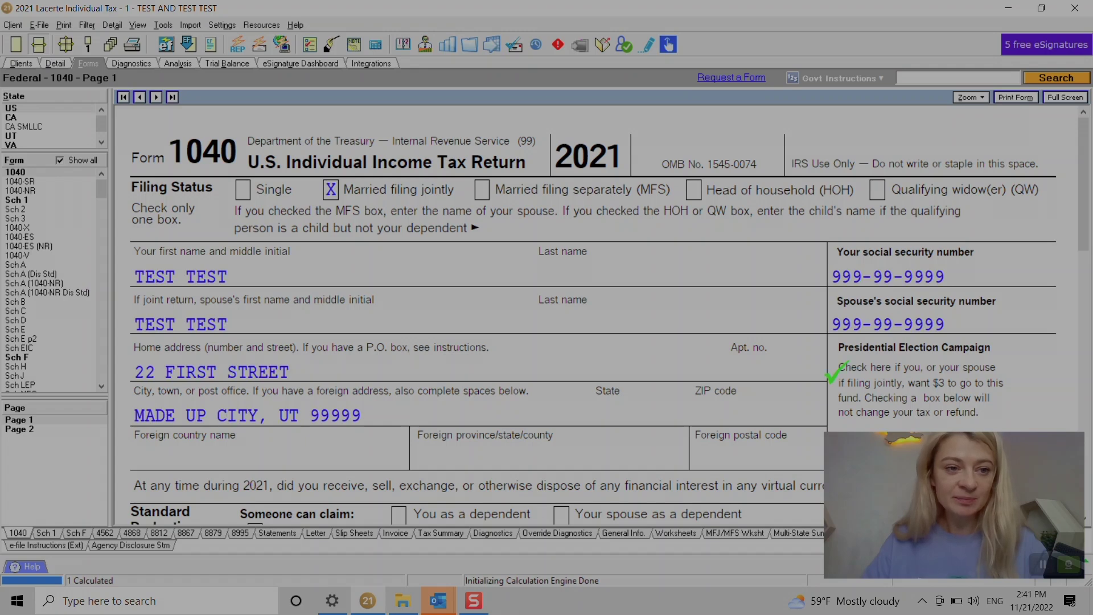
left_click(16, 301)
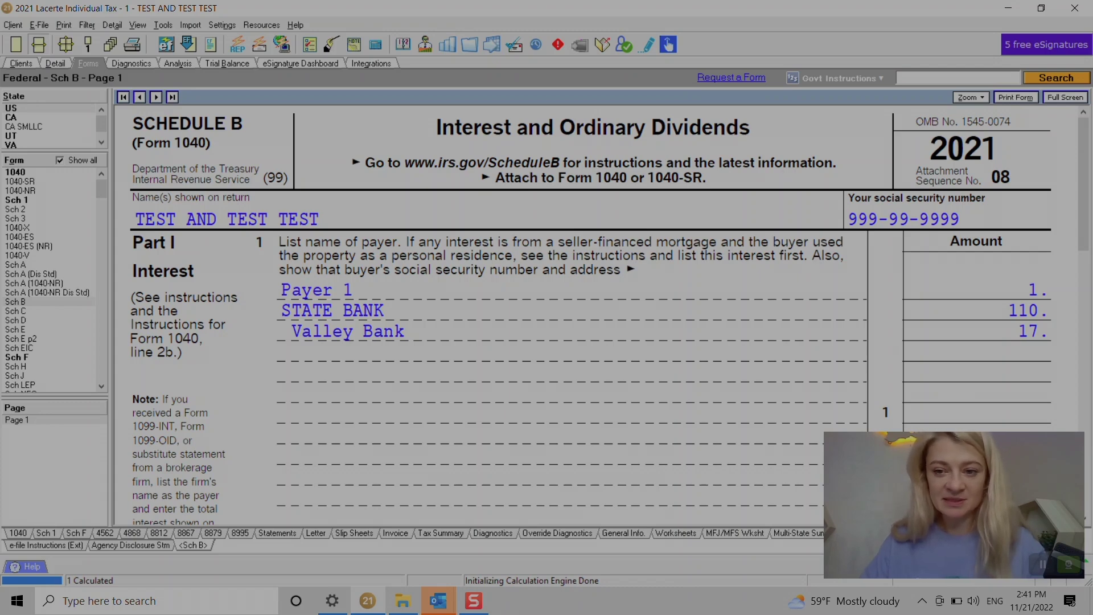
scroll(587, 314, "down", 5)
scroll(587, 314, "up", 5)
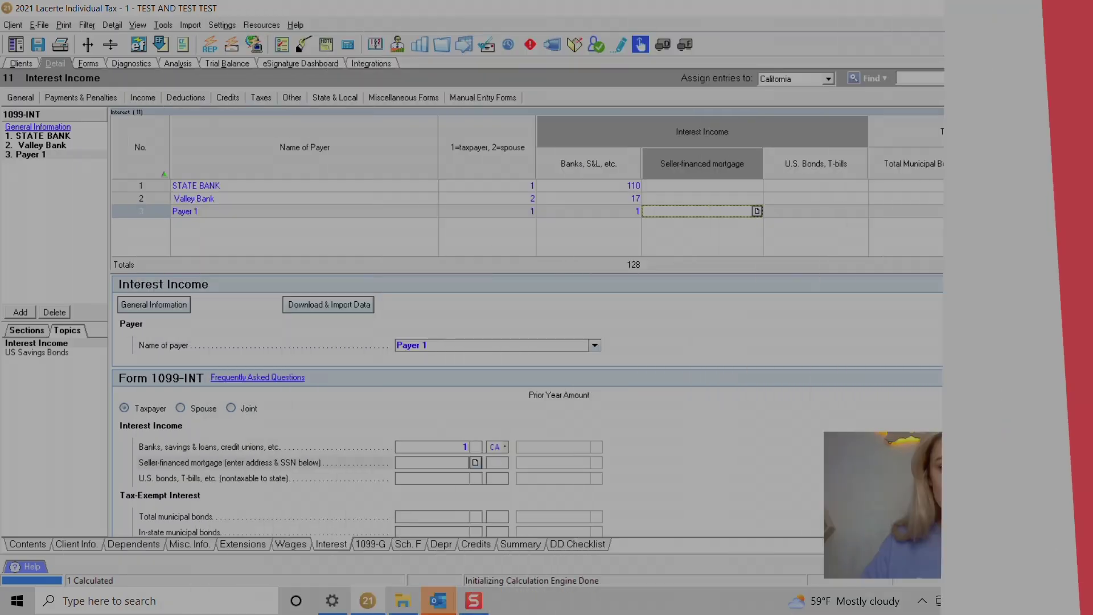
Add a 1099-DIV payer named Payer, assigned to the taxpayer (1), with total ordinary dividends of 100 and qualified dividends of 100
left_click(142, 98)
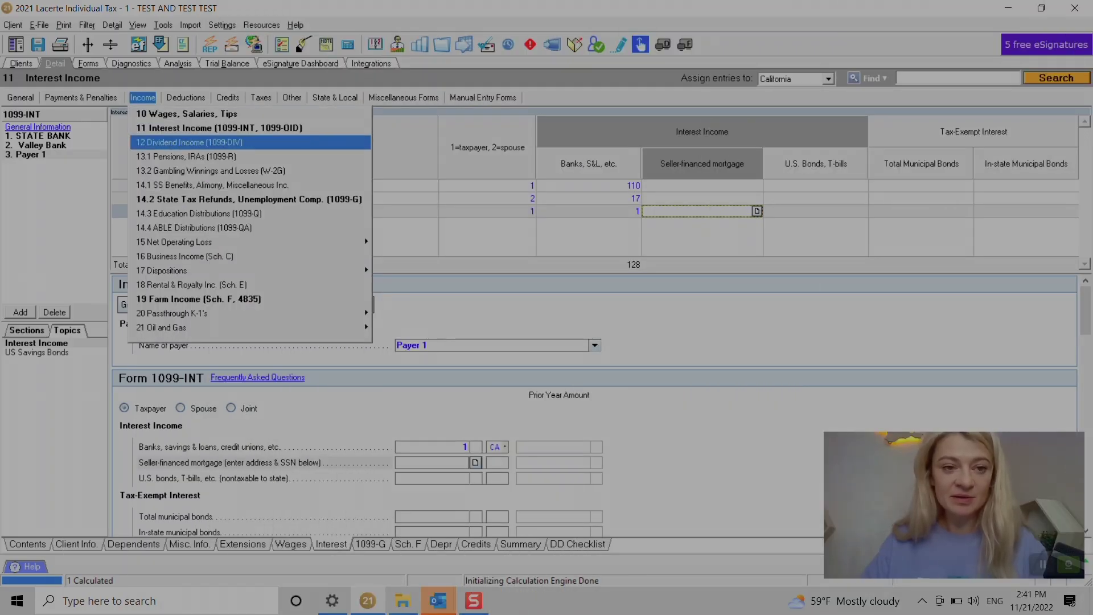
key("Return")
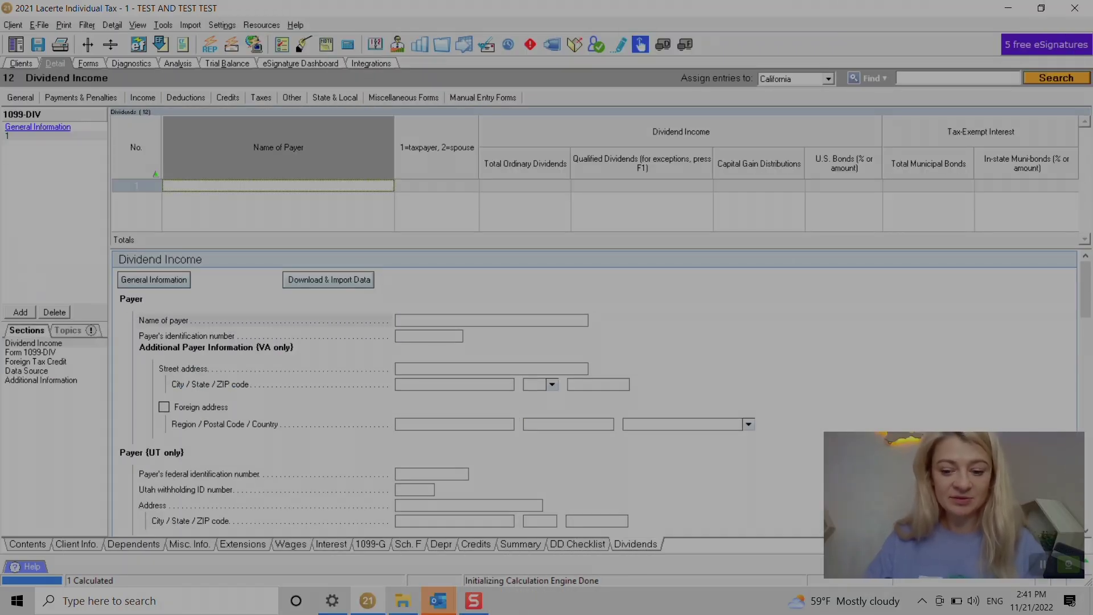
type("Payer")
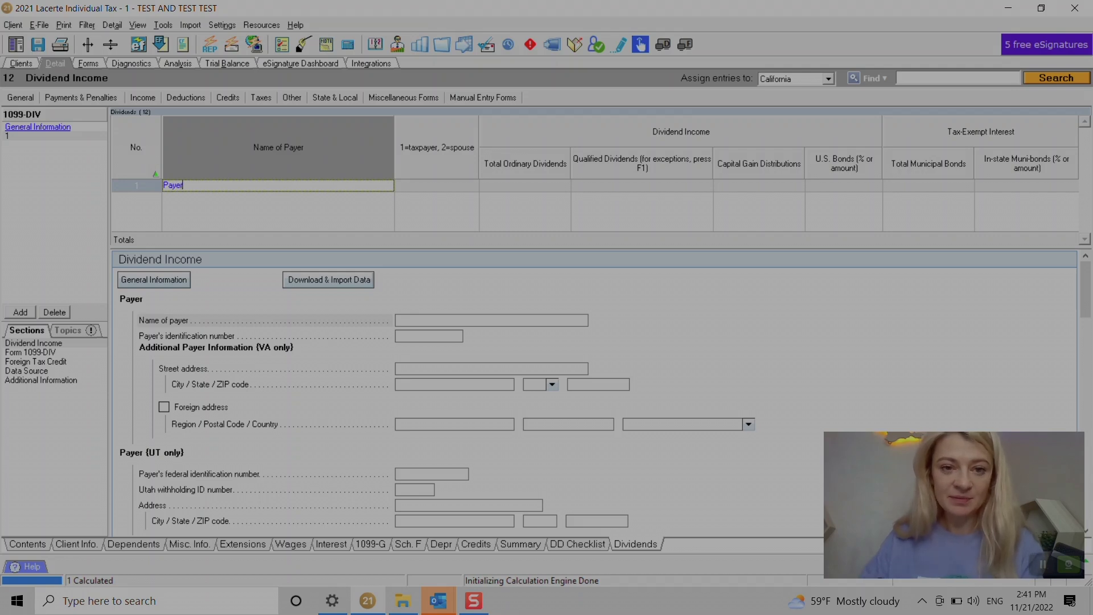
key("Tab")
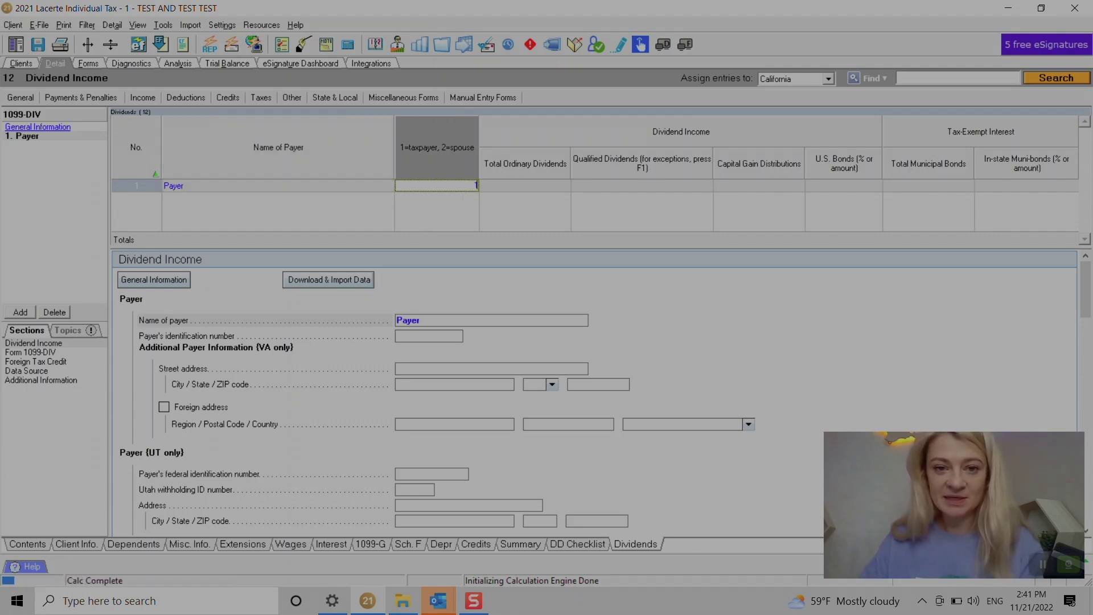
key("Tab")
type("1")
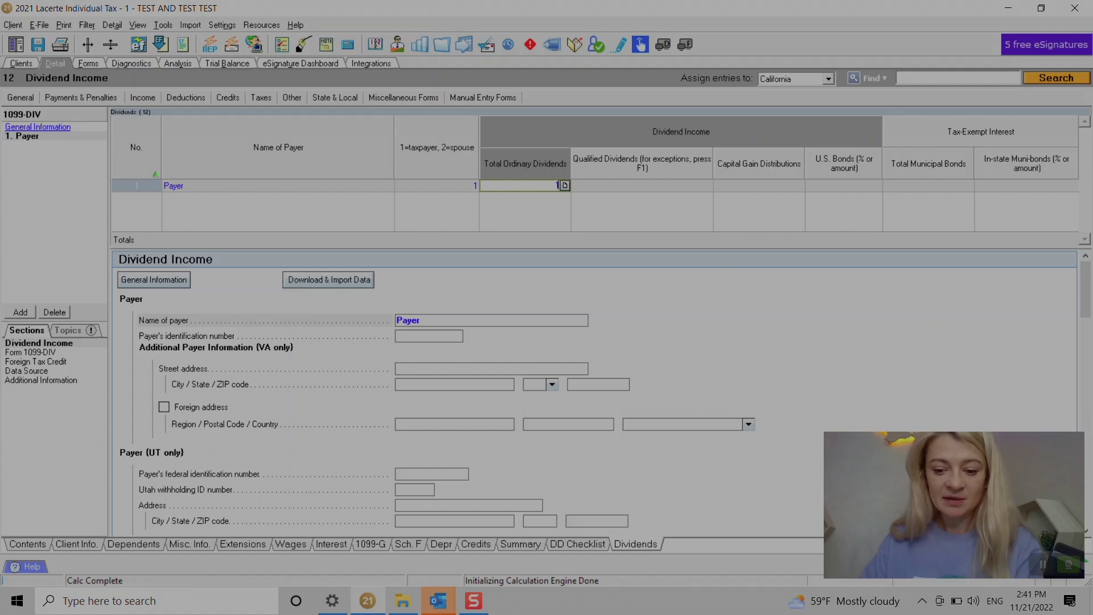
type("00")
key("Tab")
type("1")
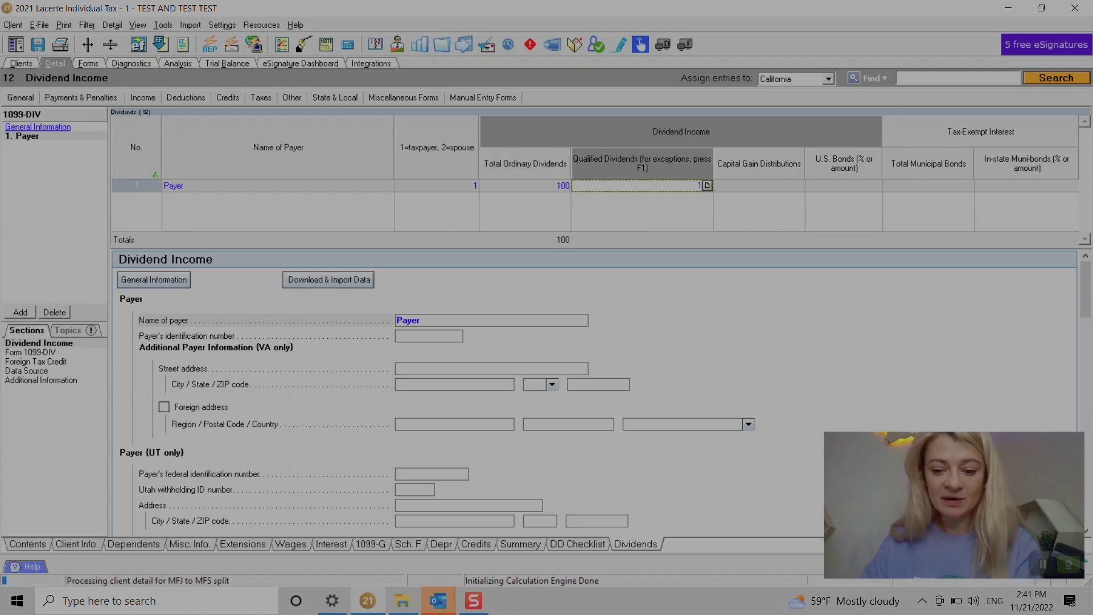
type("00")
key("Tab")
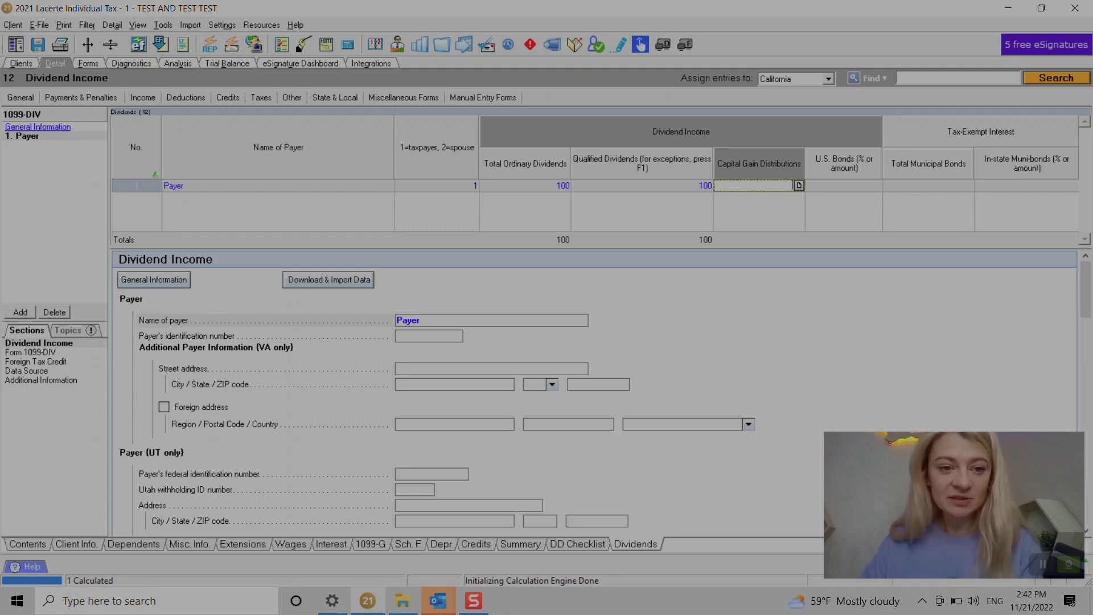
Add a second 1099-DIV payer named Payer 2, assigned to the spouse (2), with total ordinary and qualified dividends of 200 each
left_click(20, 312)
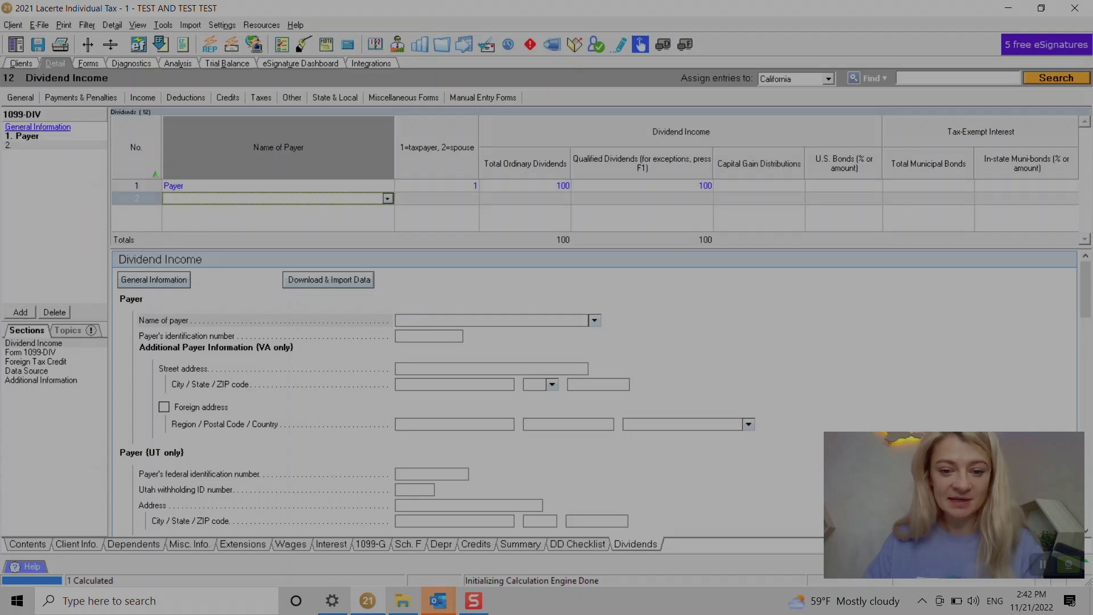
type("Payer 2")
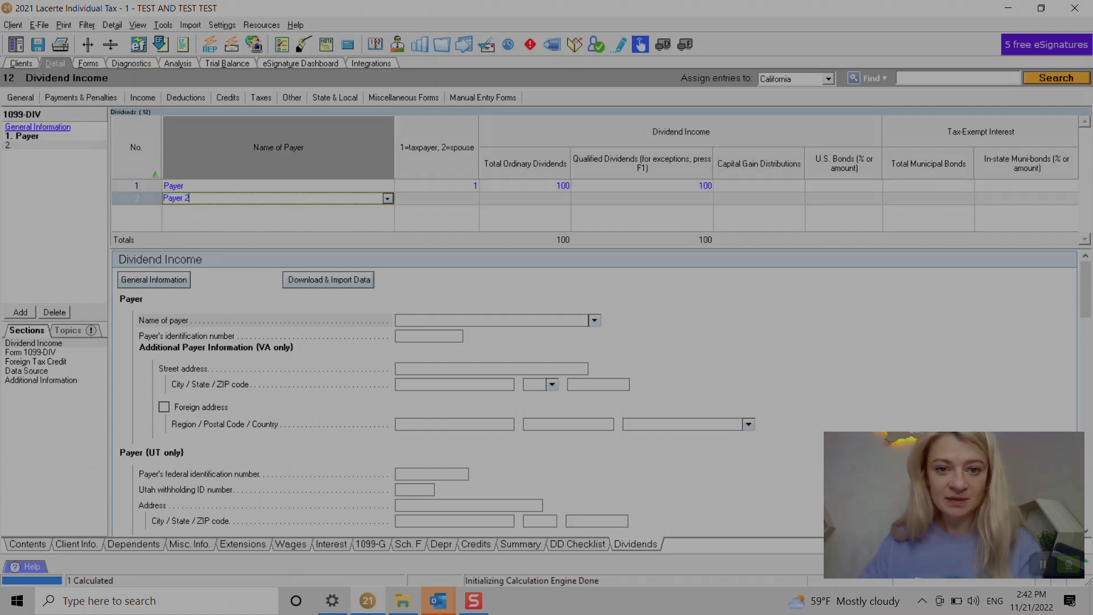
key("Tab")
type("2")
key("Tab")
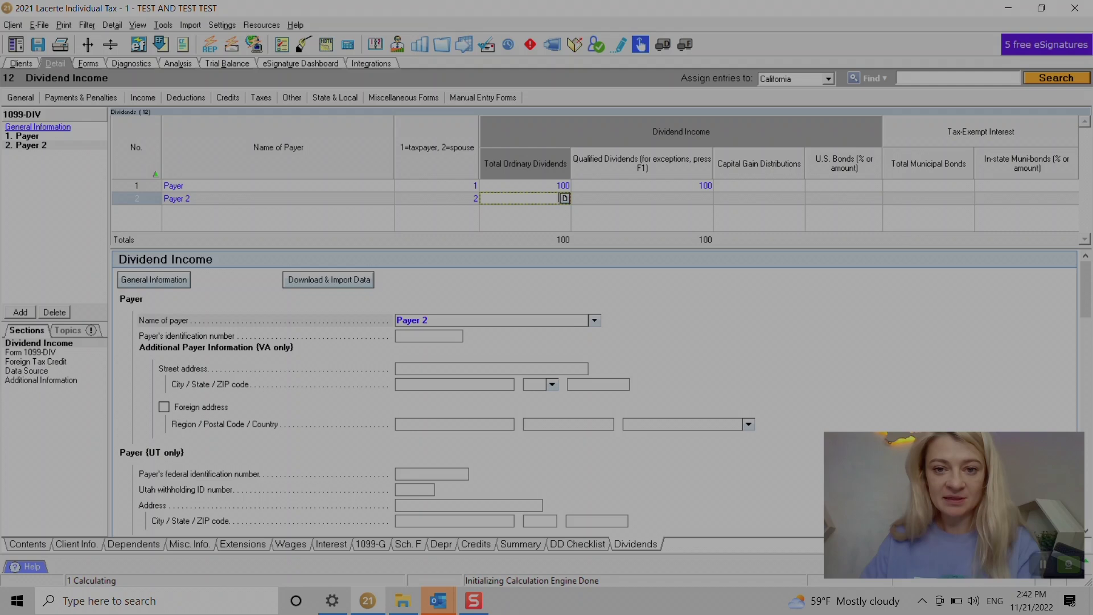
type("200")
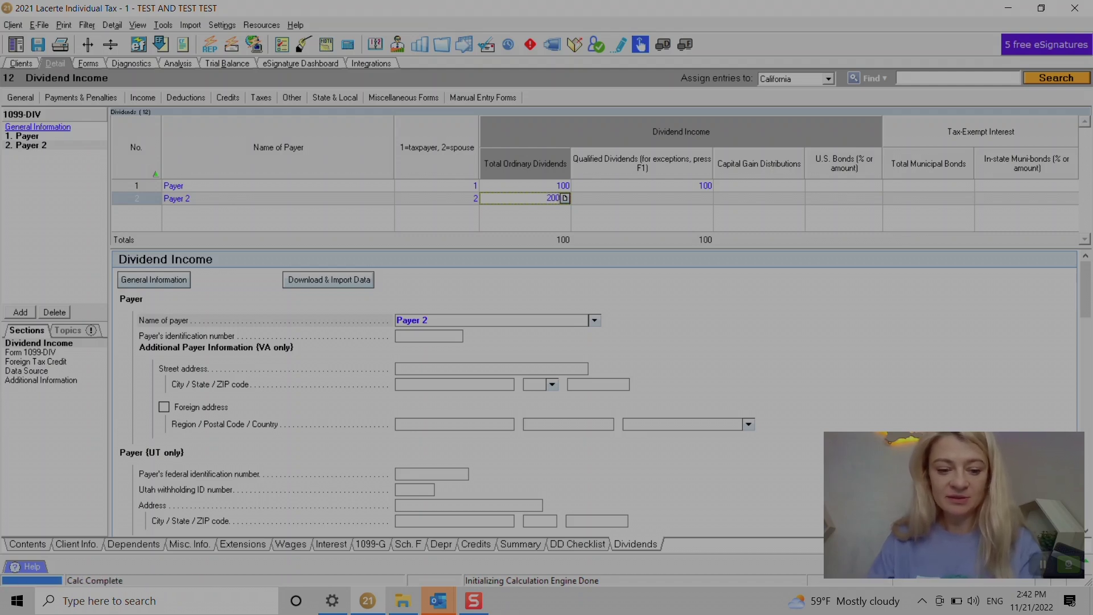
key("Tab")
type("200")
key("Tab")
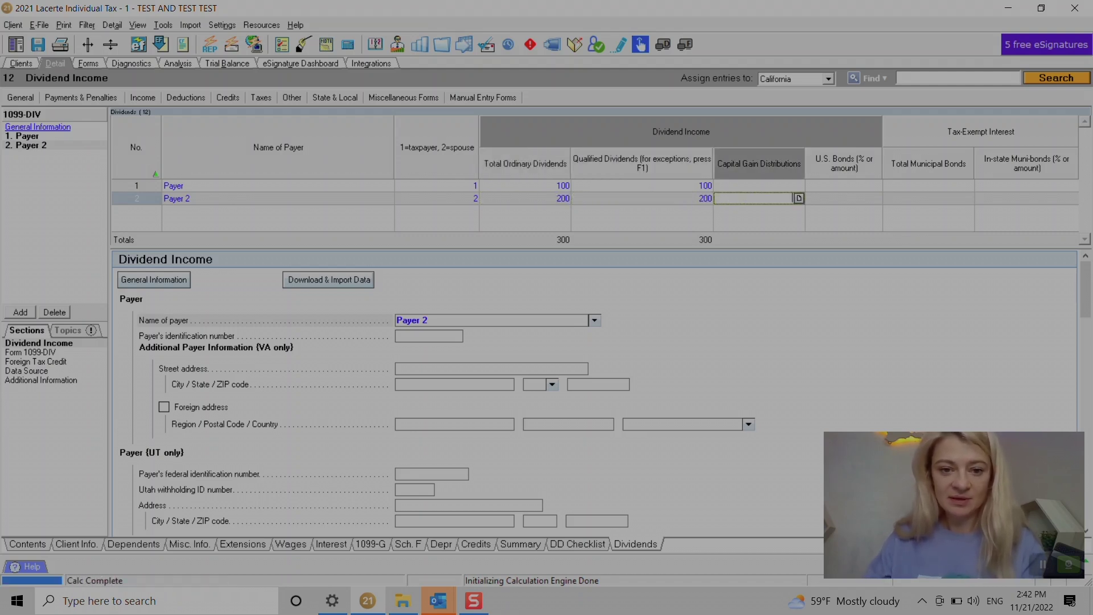
Examine the first dividend payer's identification fields and its 1099-DIV dividend income boxes, including the state assignments
left_click(257, 185)
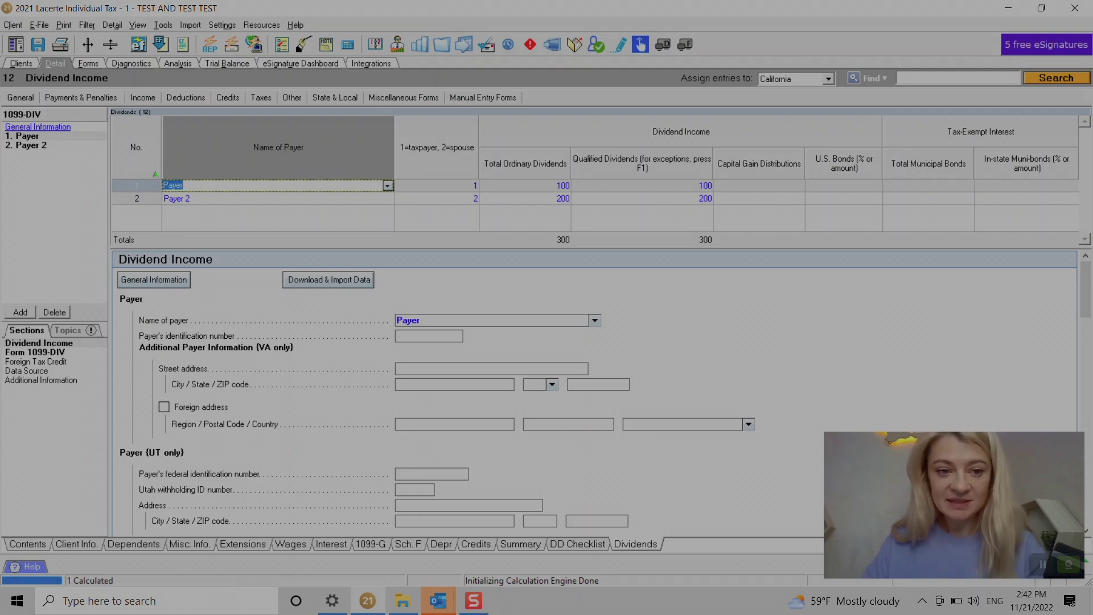
left_click(428, 335)
left_click(455, 320)
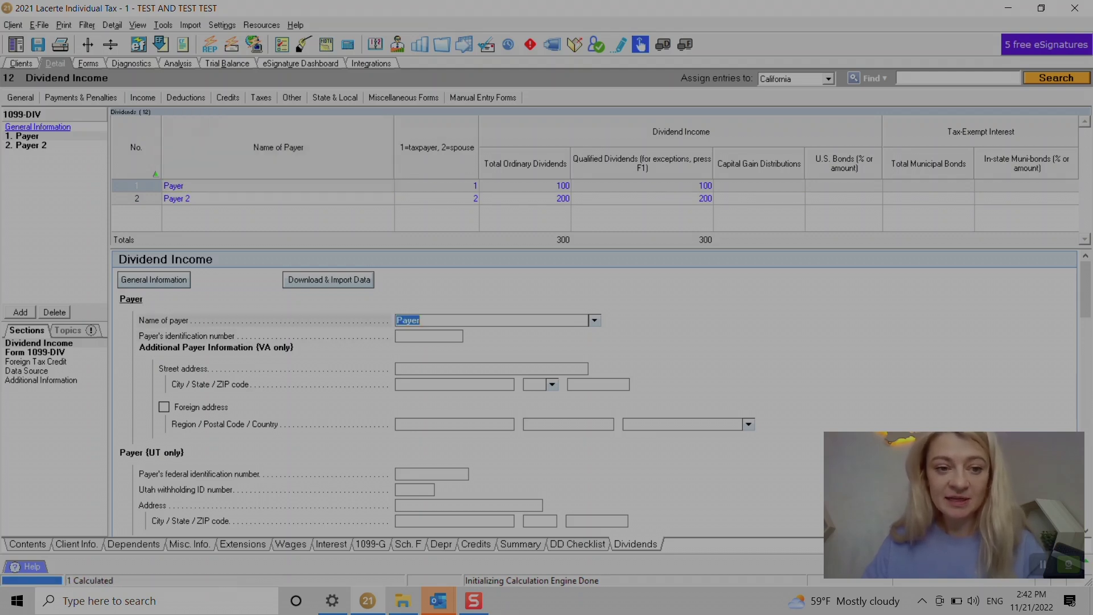
left_click(428, 336)
scroll(595, 392, "down", 1)
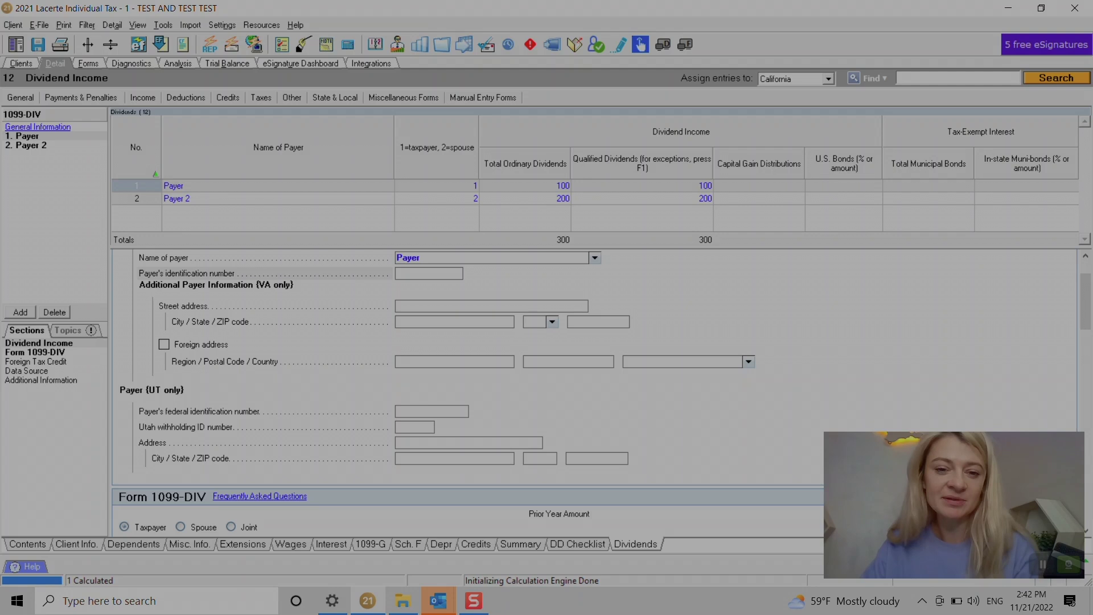
scroll(595, 394, "down", 2)
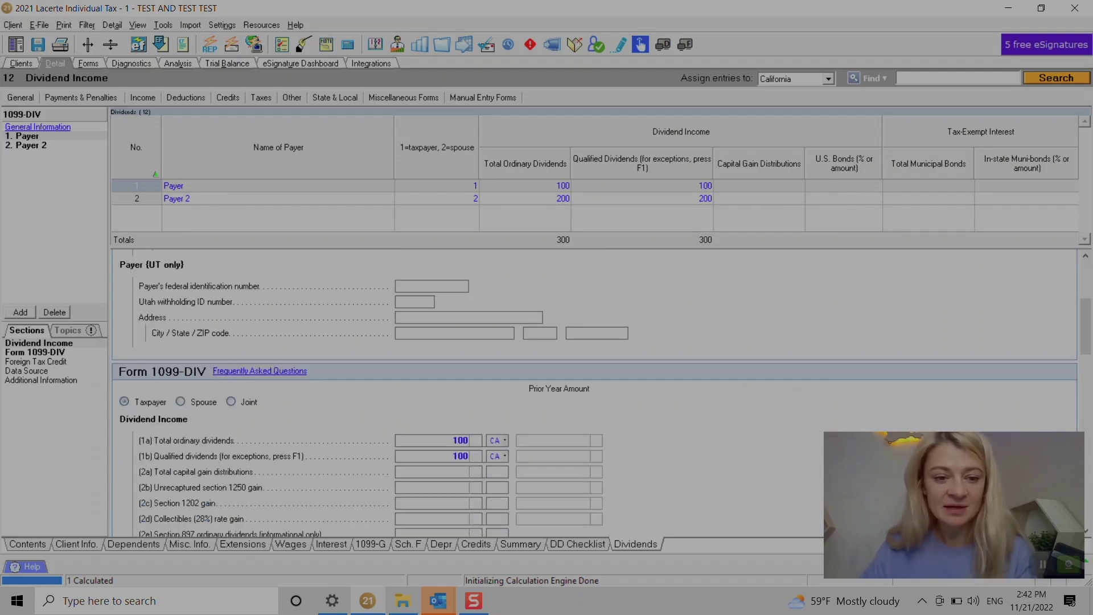
scroll(595, 394, "down", 2)
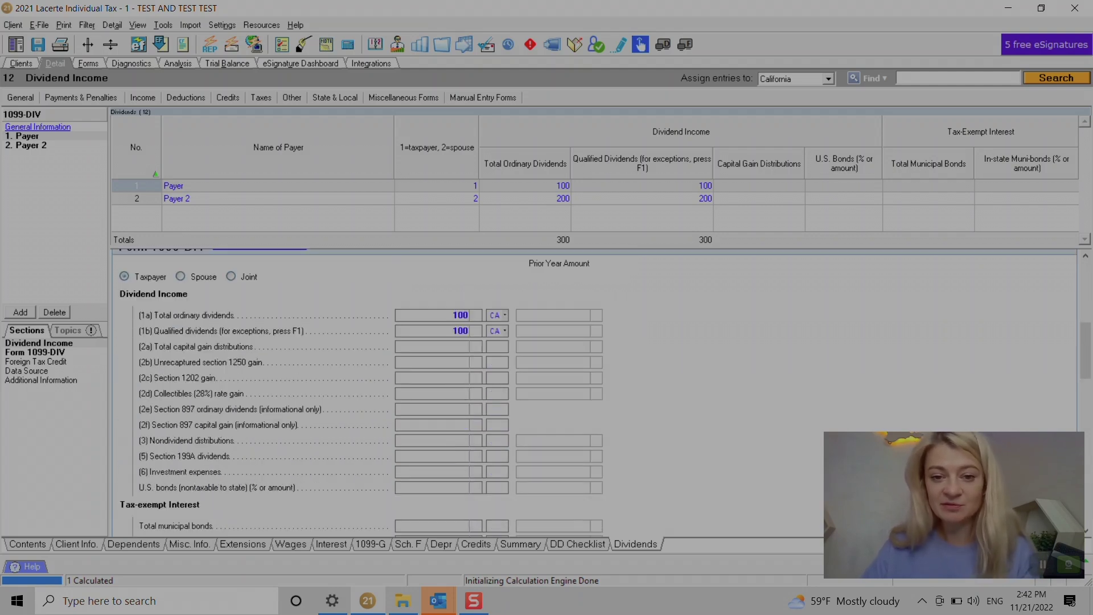
left_click(504, 316)
left_click(502, 328)
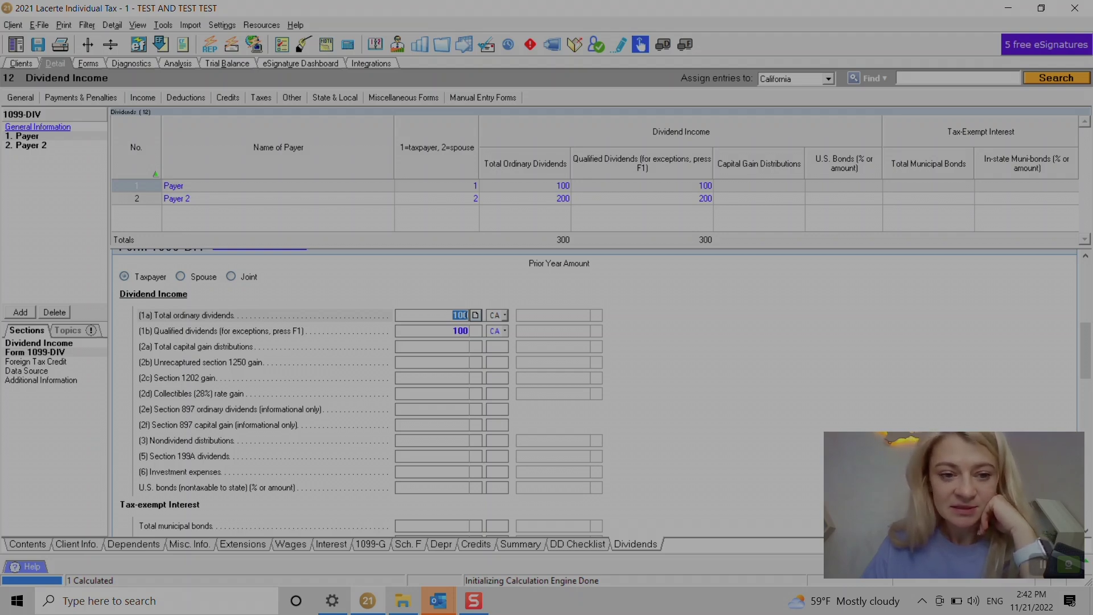
left_click(446, 363)
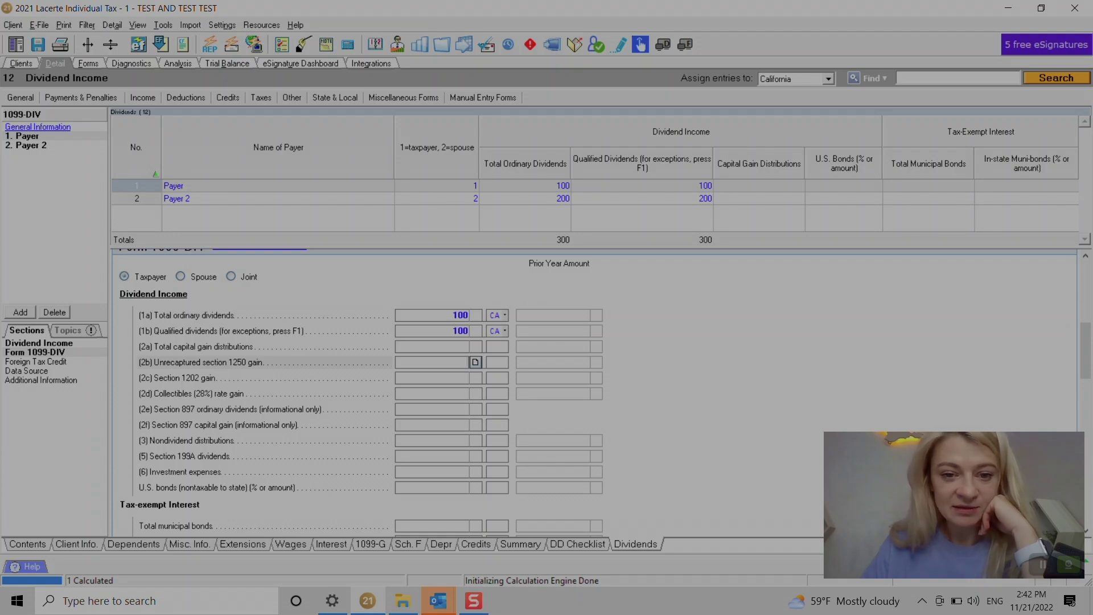
left_click(460, 315)
left_click(461, 331)
Look through the first payer's remaining 1099-DIV fields, from tax-exempt interest and tax withheld down to the Foreign Tax Credit section
scroll(438, 393, "down", 2)
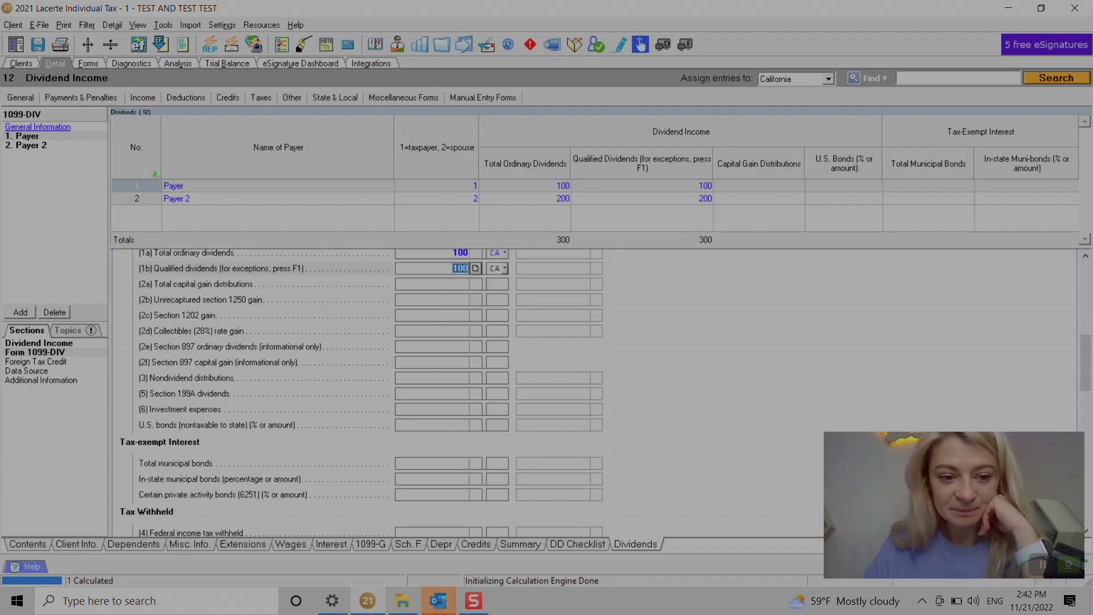
scroll(365, 393, "down", 2)
scroll(365, 394, "down", 2)
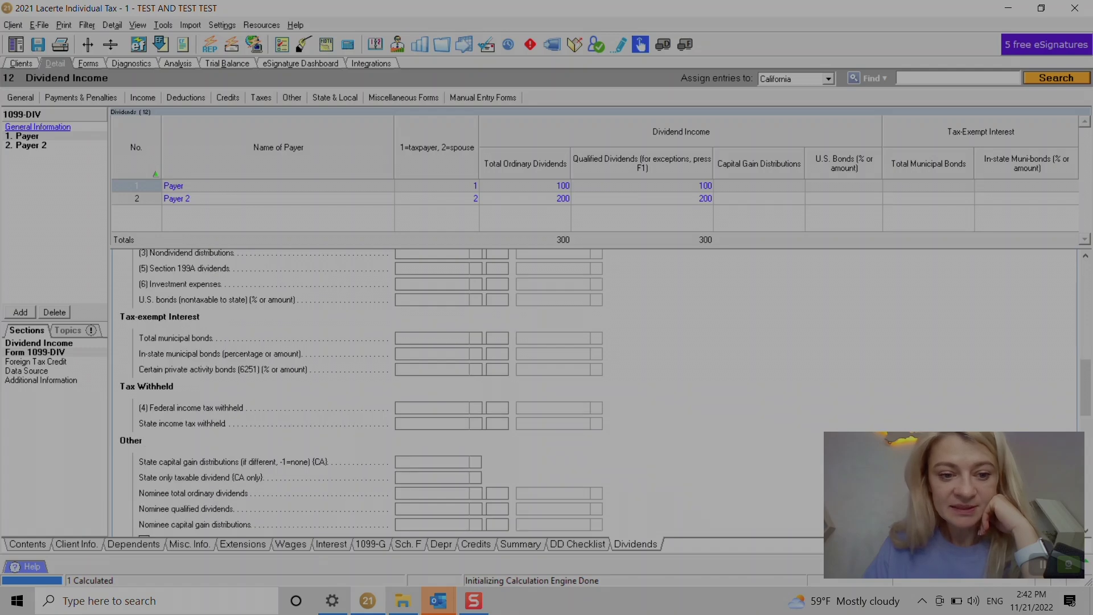
scroll(592, 392, "down", 10)
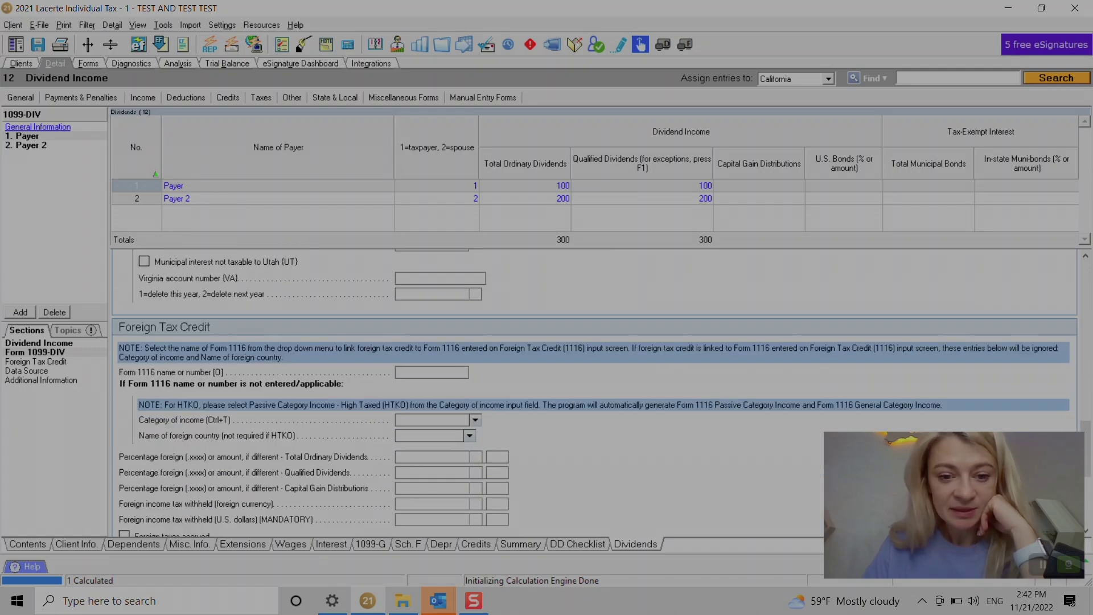
scroll(592, 393, "down", 2)
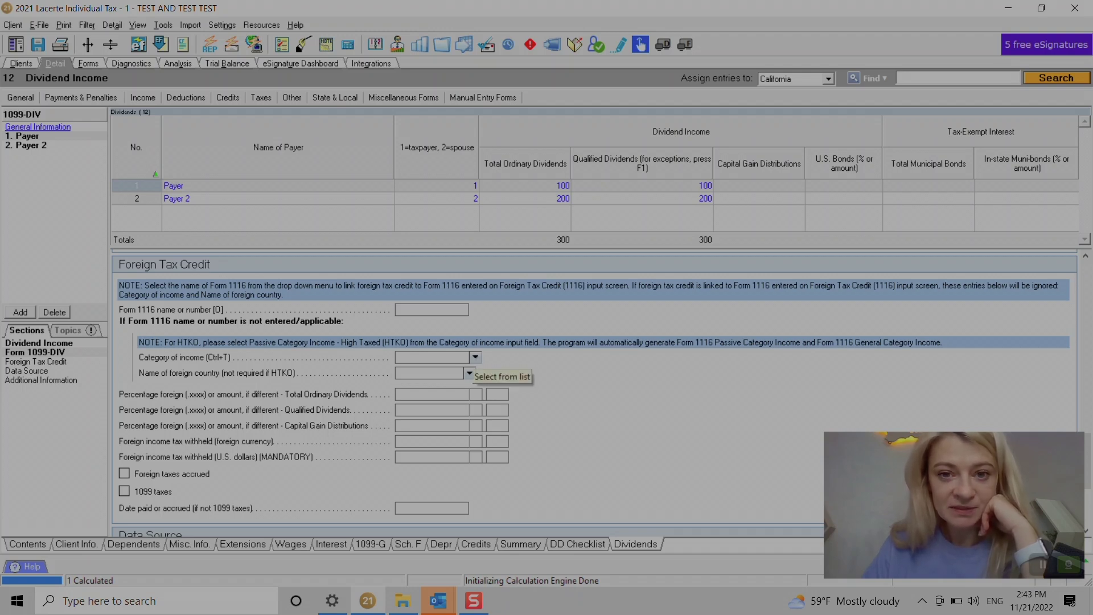
left_click(525, 186)
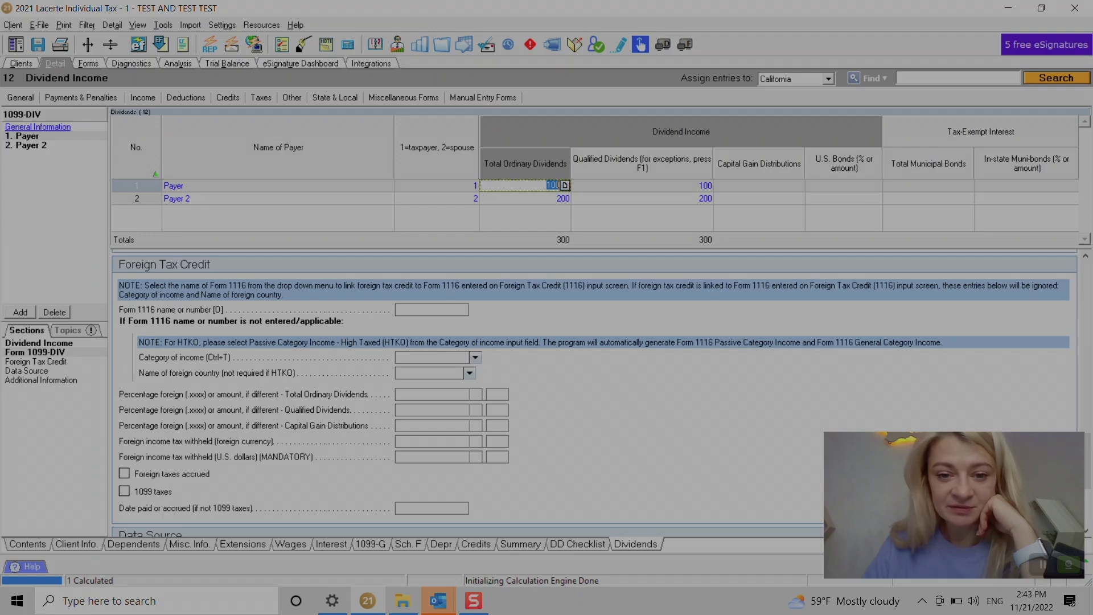
Set the first payer's Foreign Tax Credit category to Passive Category Income and its foreign country to Other Country (Various)
left_click(475, 357)
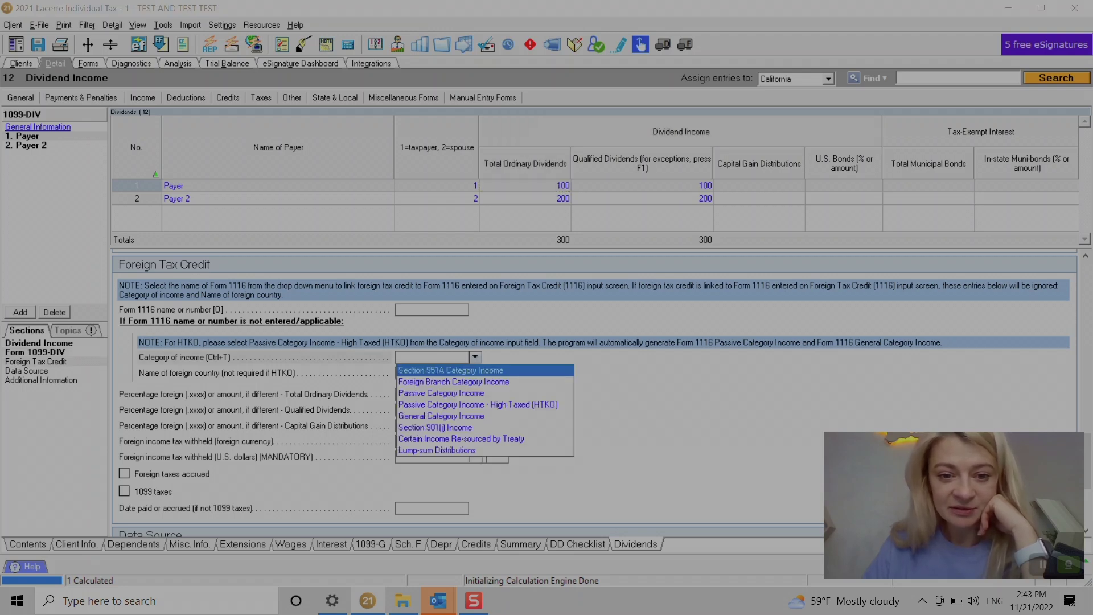
key("Down")
key("Down")
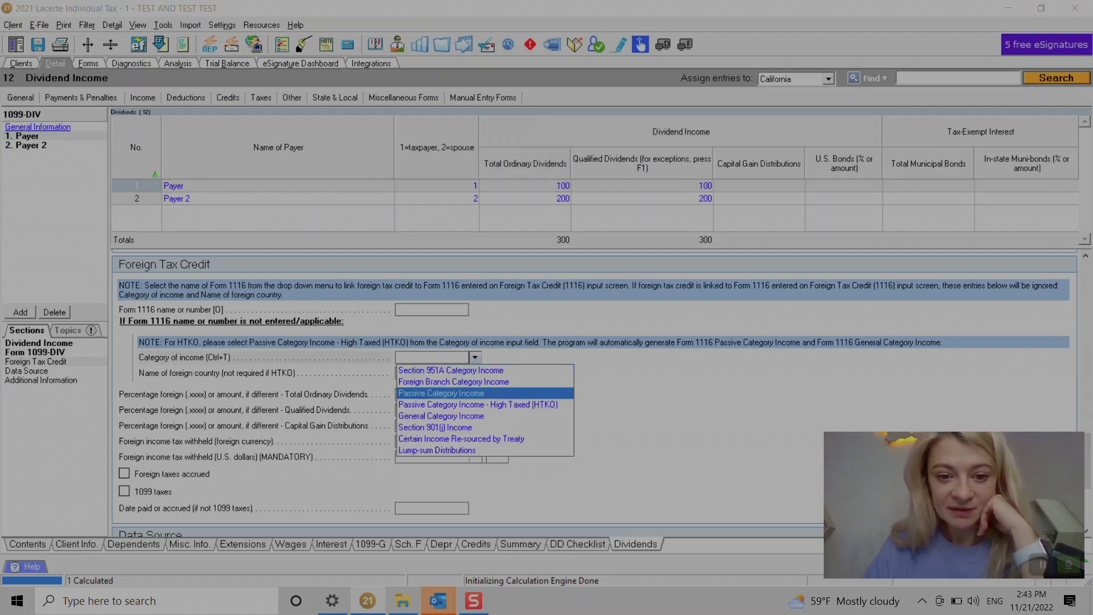
key("Return")
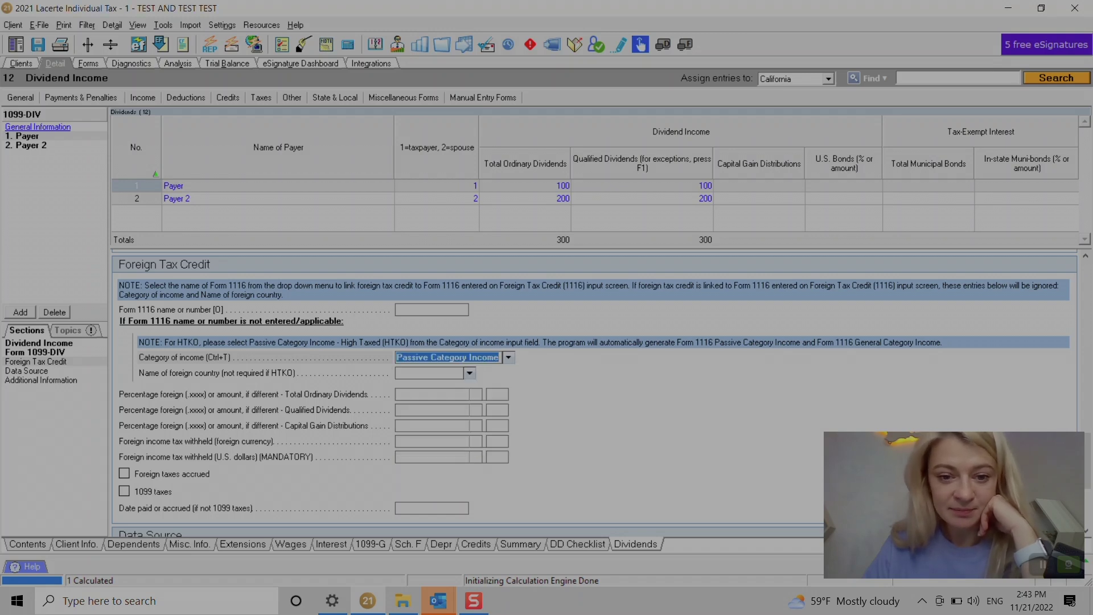
key("Tab")
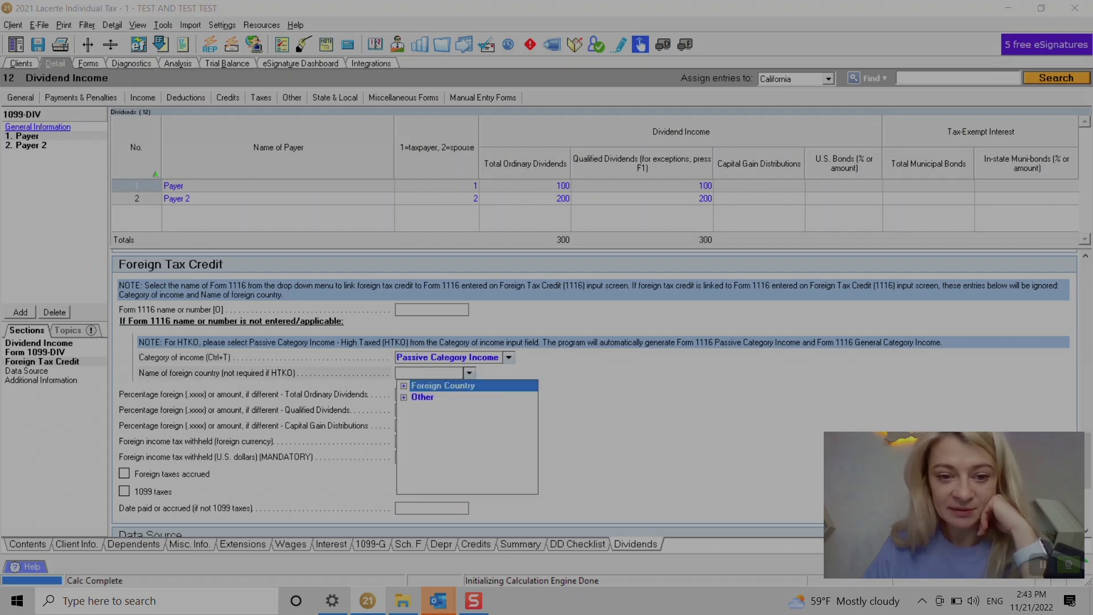
key("Right")
key("Down")
left_click_drag(532, 399, 533, 477)
left_click(471, 477)
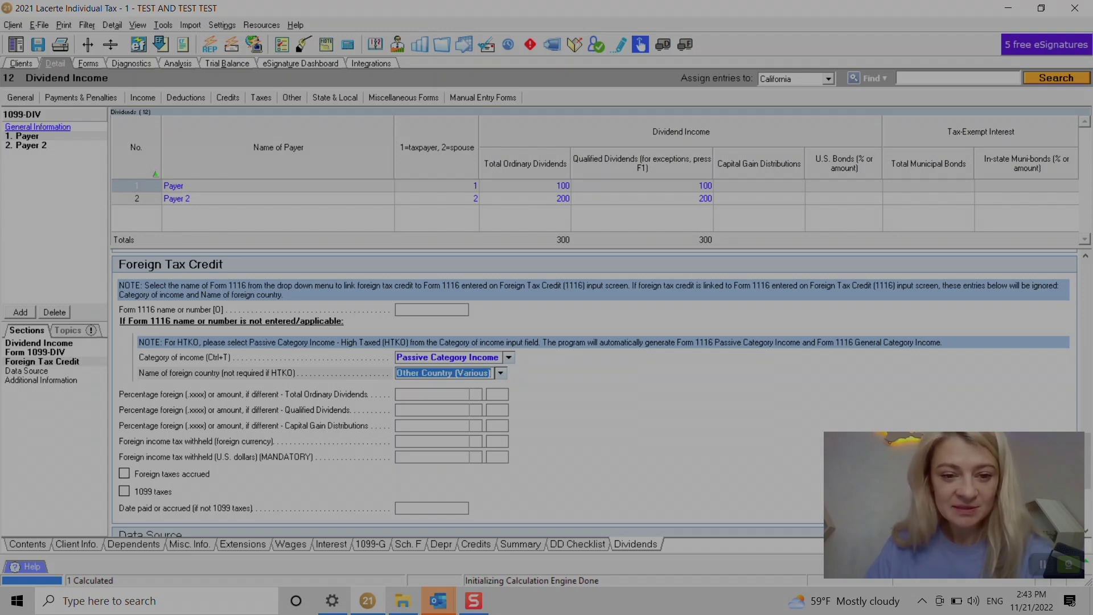
Enter 0.5 as the foreign percentage of the first payer's total ordinary dividends
left_click(433, 393)
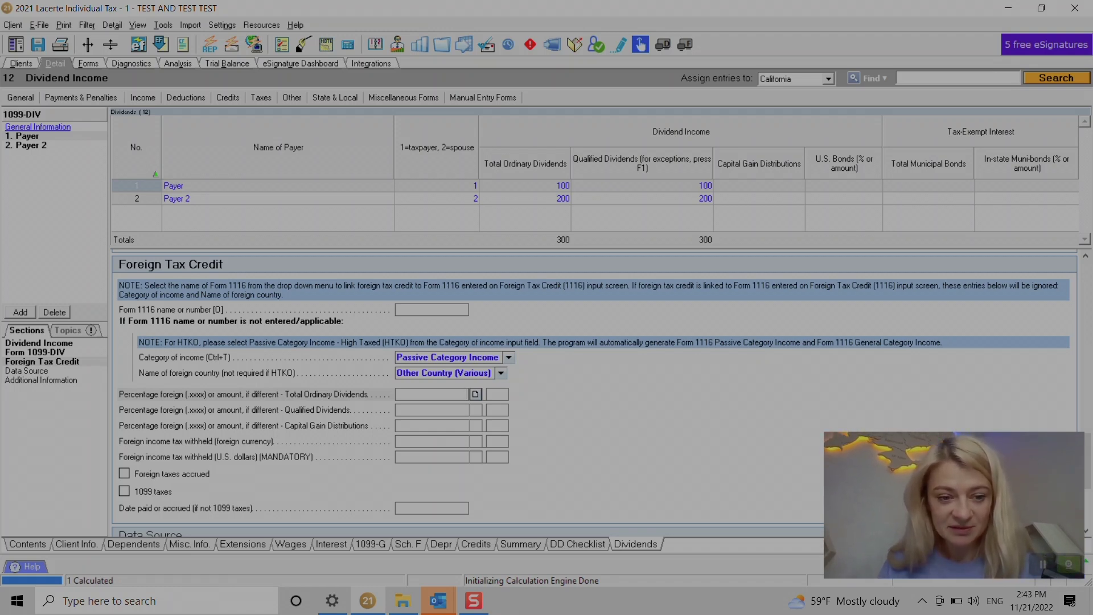
type("0.5")
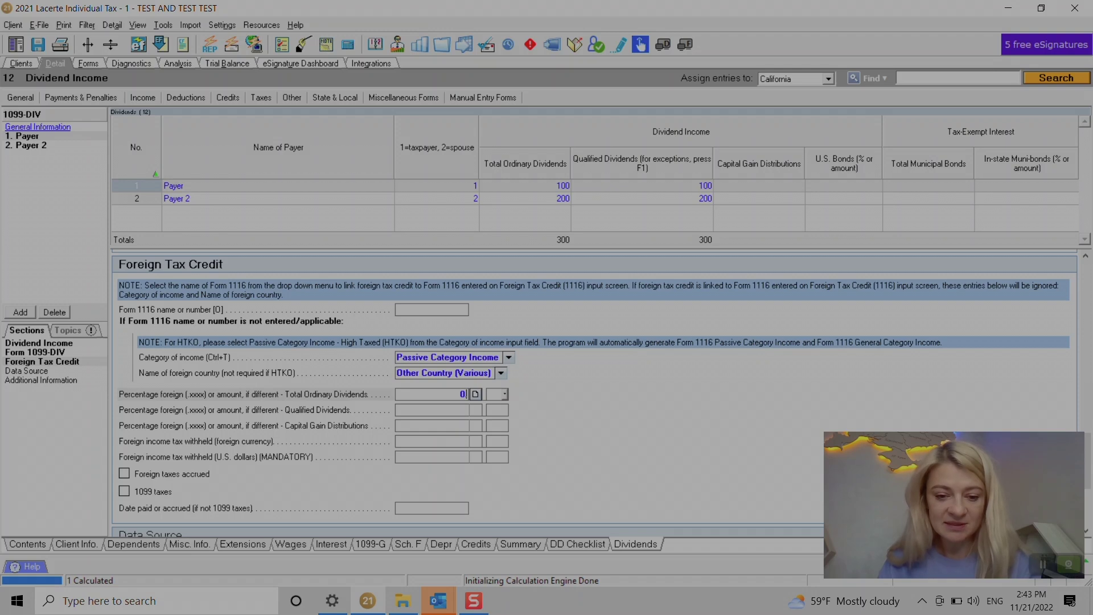
key("Return")
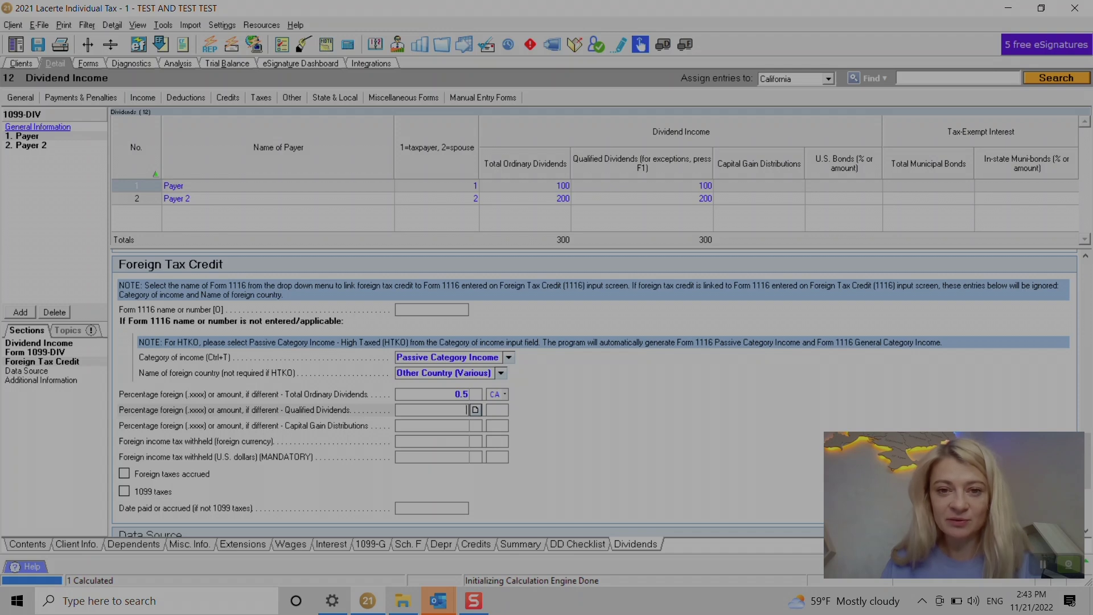
Set the foreign amount of the first payer's total ordinary dividends to 80
left_click(465, 393)
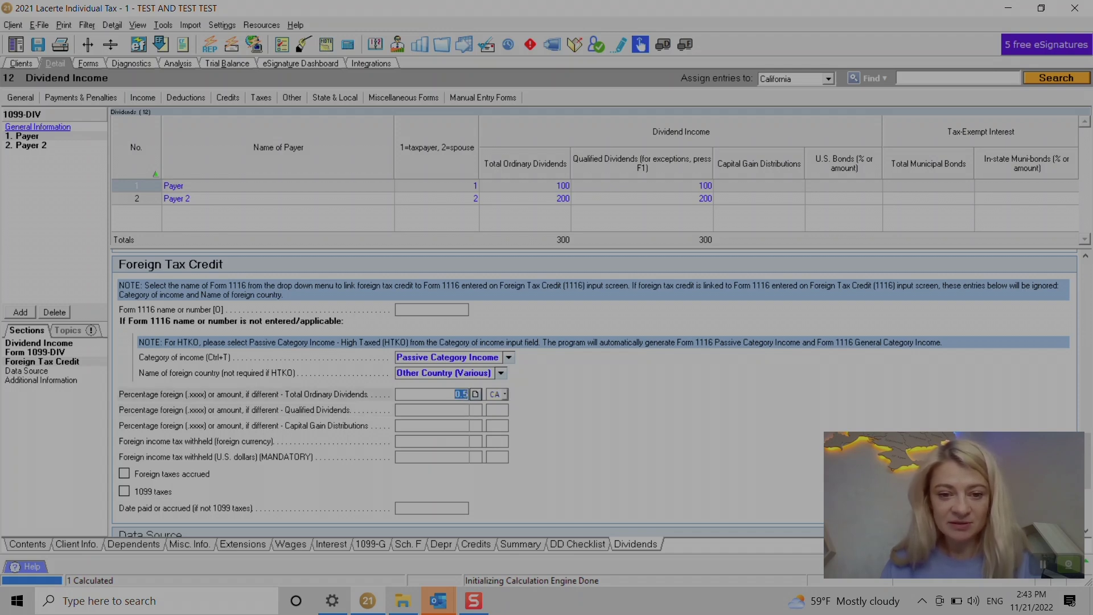
type("80")
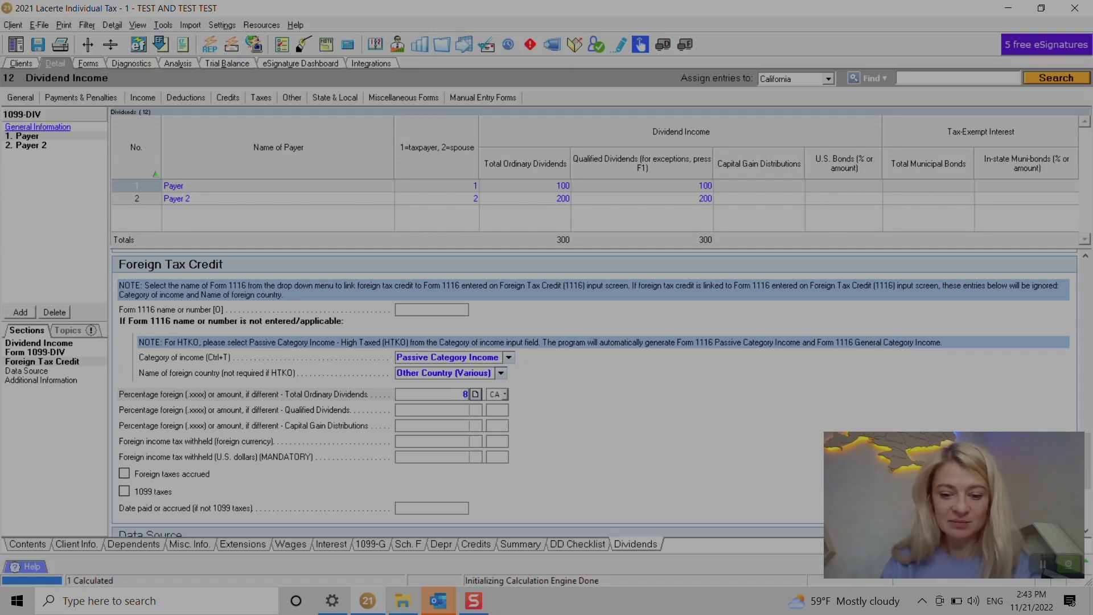
key("Tab")
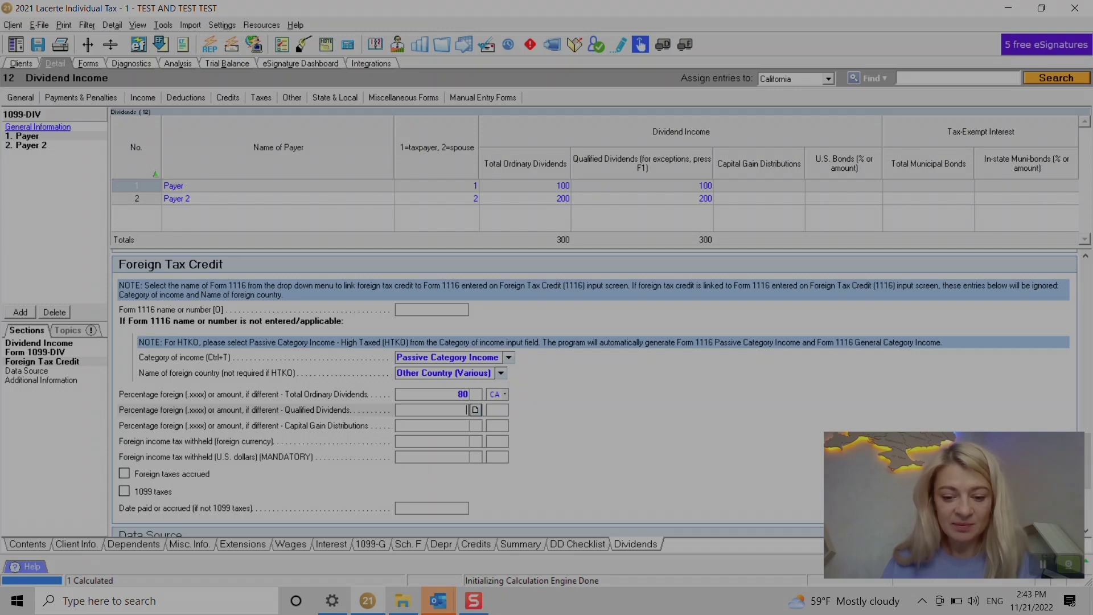
Set the first payer's foreign amount of qualified dividends to 80 and the foreign income tax withheld in U.S. dollars to 10
type("80")
key("Tab")
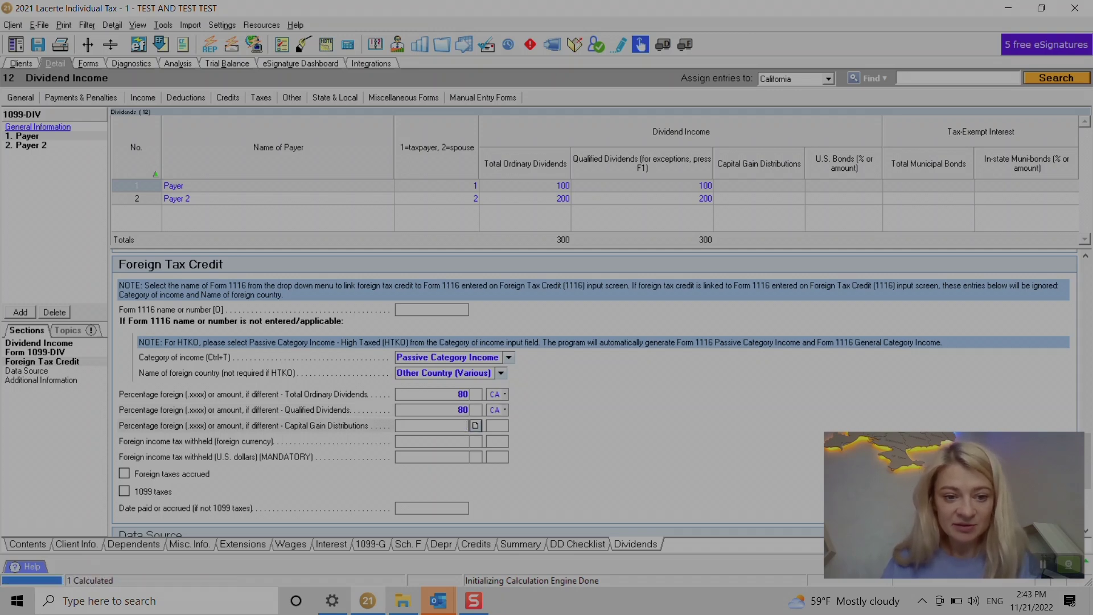
key("Tab")
key("Tab")
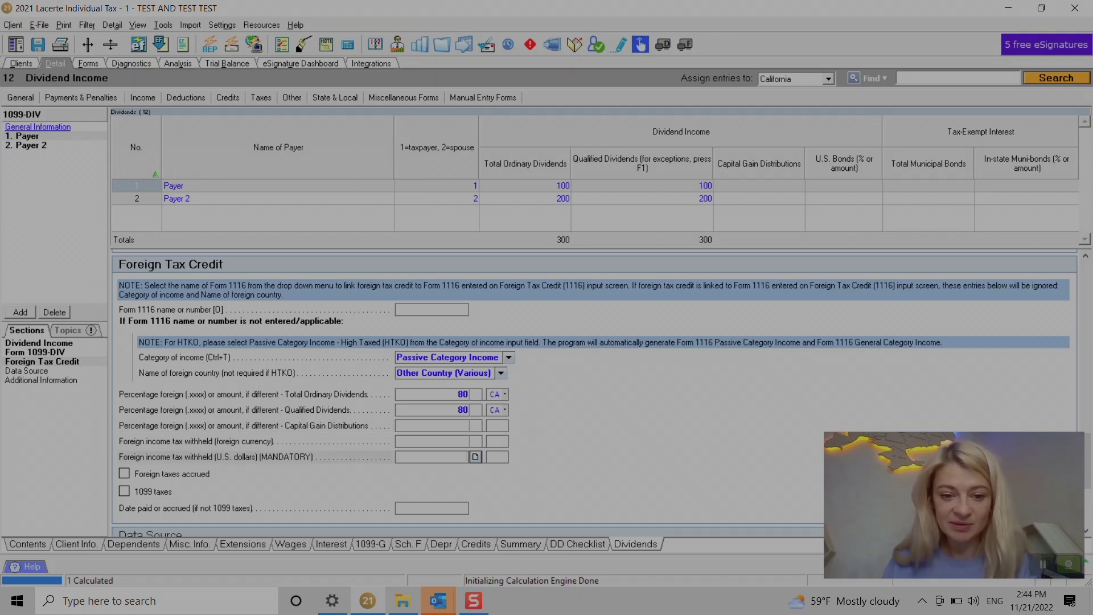
type("10")
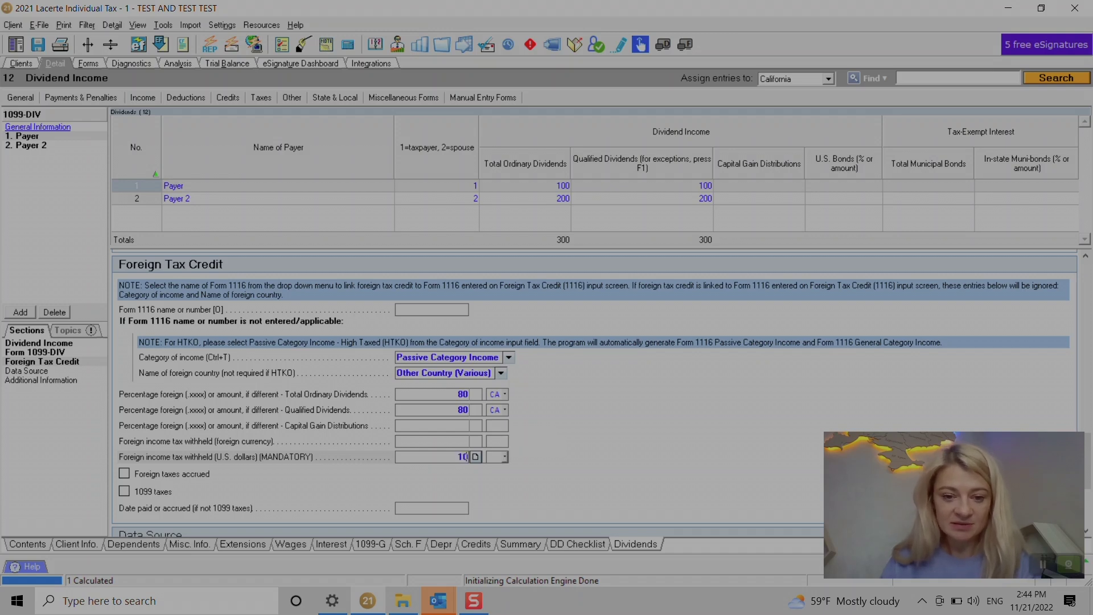
key("Tab")
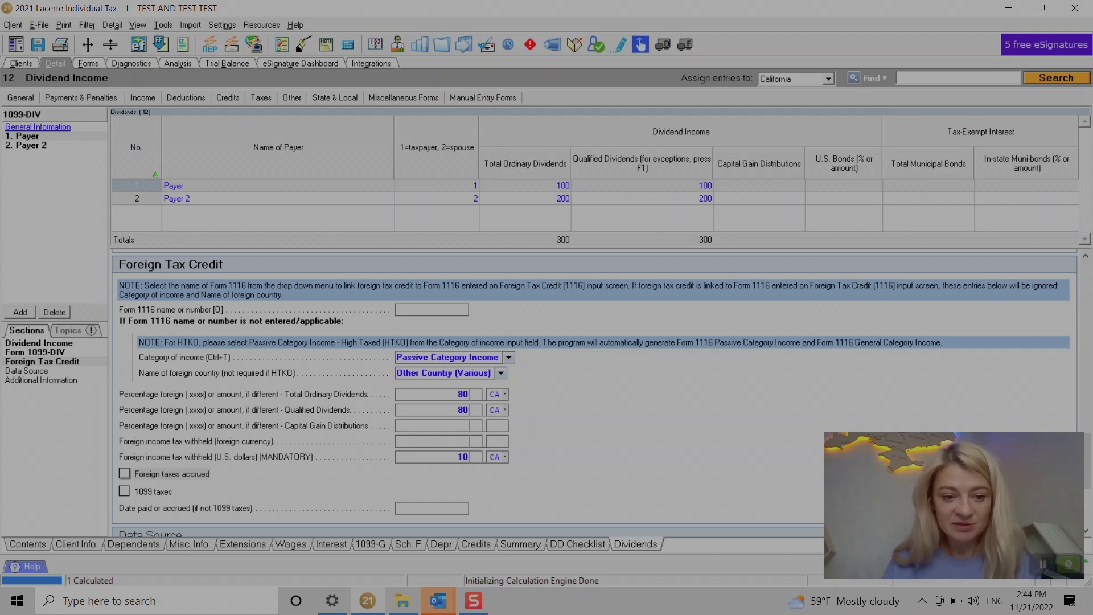
Look through the first payer's remaining fields, from foreign taxes accrued down to Data Source and Additional Information
key("Tab")
key("Tab")
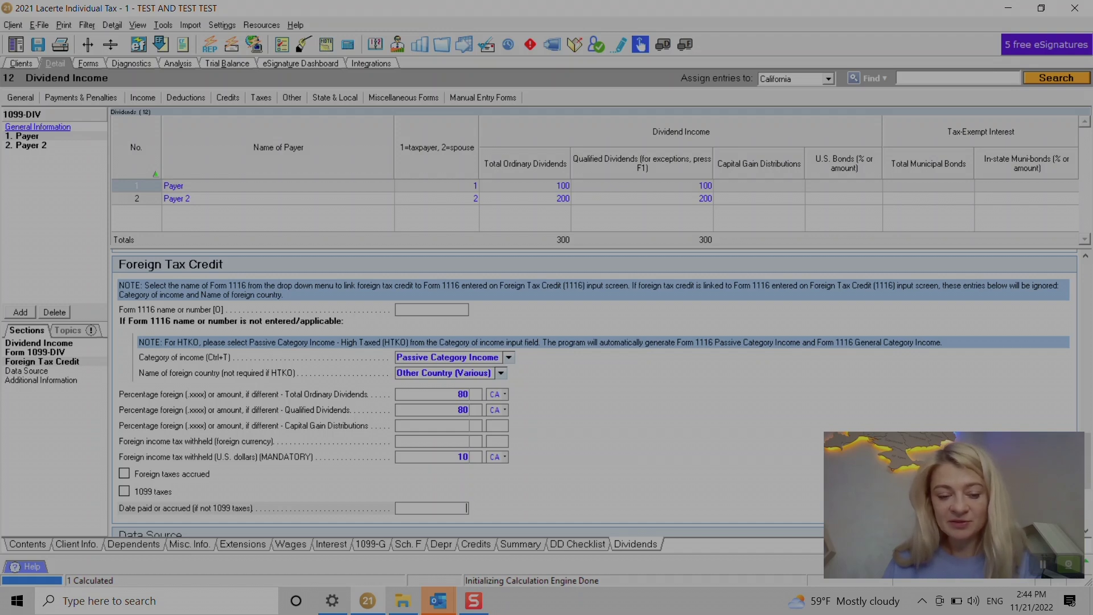
scroll(592, 387, "down", 2)
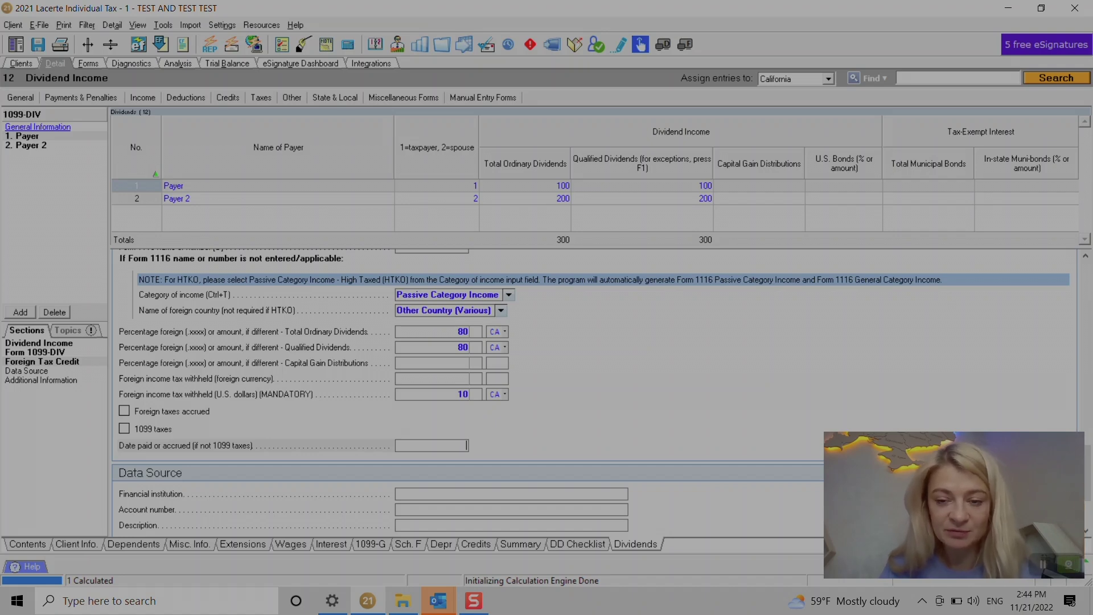
scroll(591, 387, "down", 2)
scroll(591, 393, "down", 2)
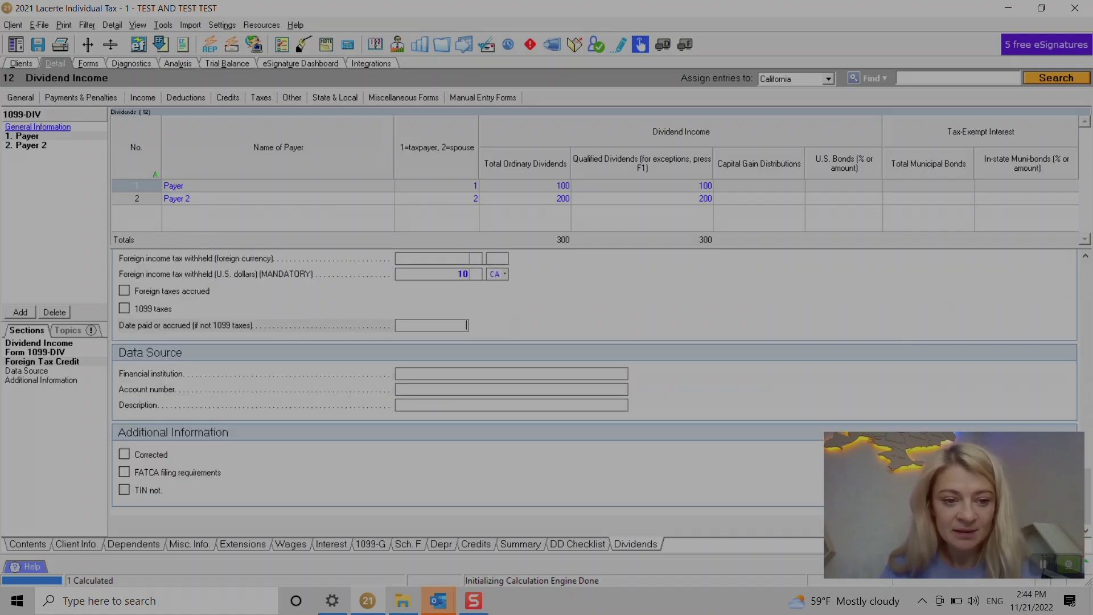
scroll(592, 393, "up", 10)
scroll(592, 394, "up", 10)
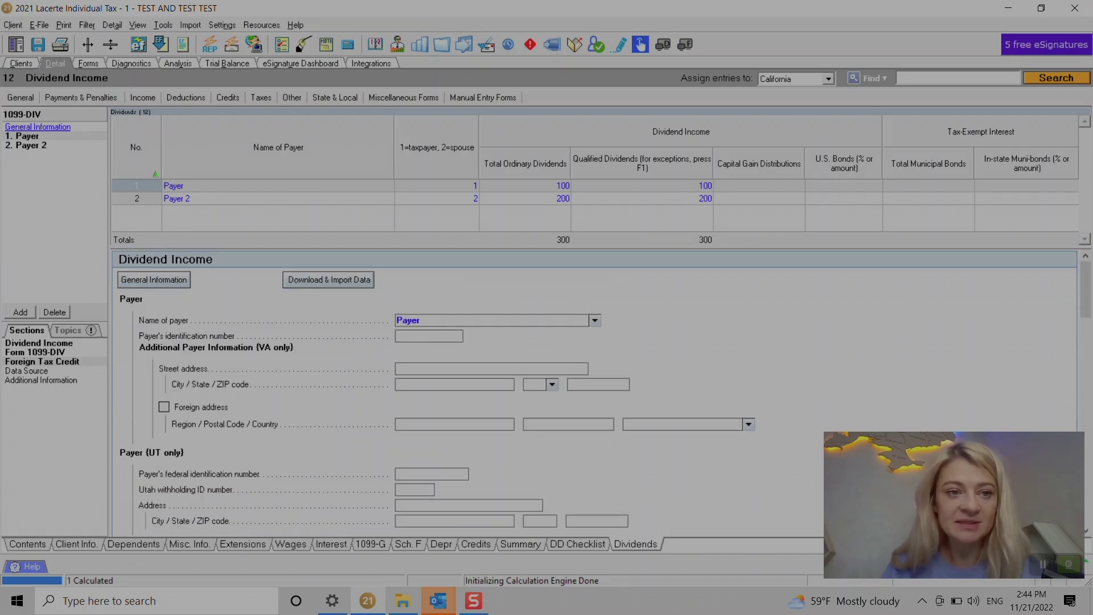
Review Schedule B in the tax forms, covering the interest payers, ordinary dividends and the foreign accounts and trusts part
left_click(89, 63)
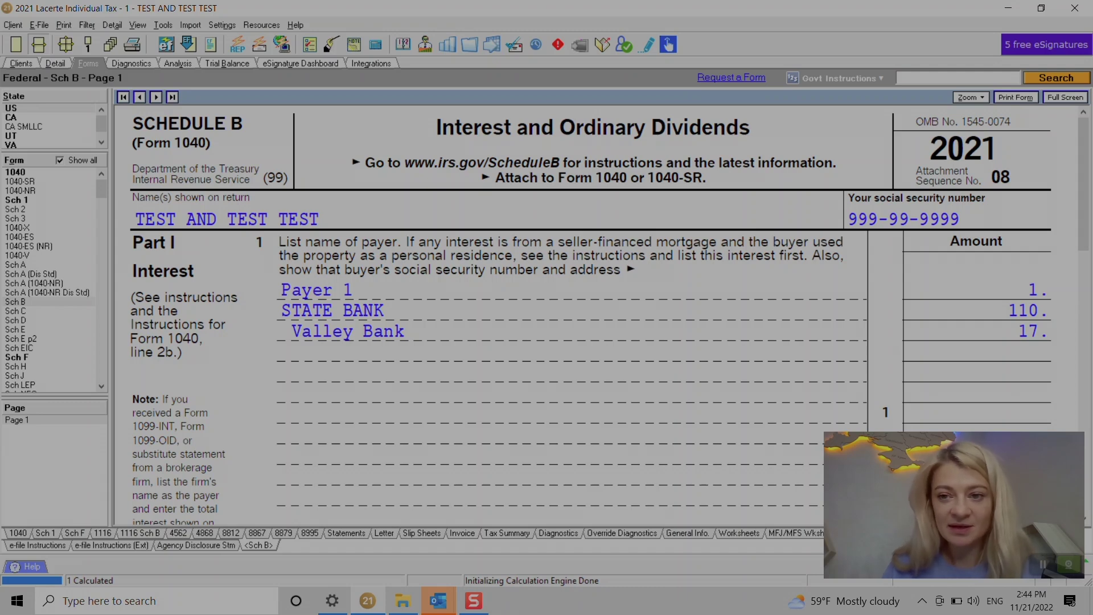
scroll(570, 313, "down", 3)
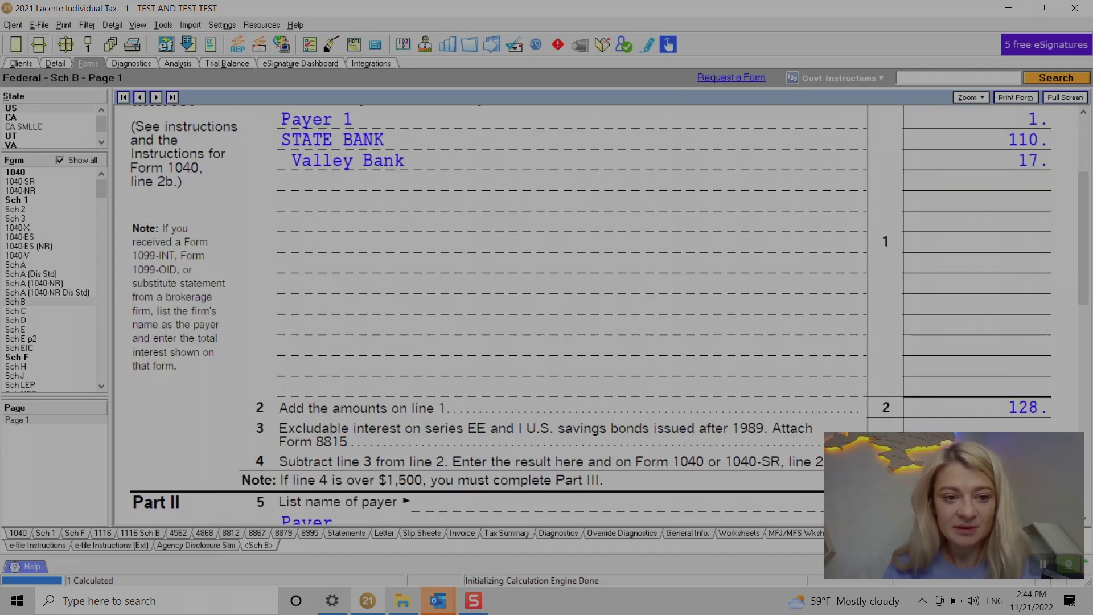
scroll(569, 313, "down", 6)
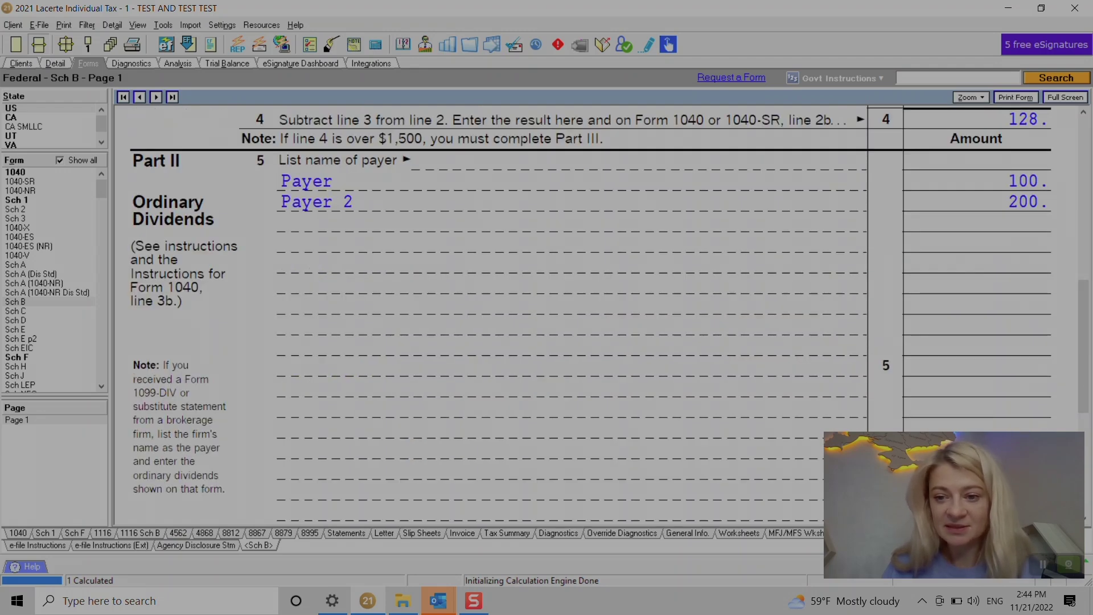
scroll(570, 314, "down", 4)
scroll(570, 313, "up", 3)
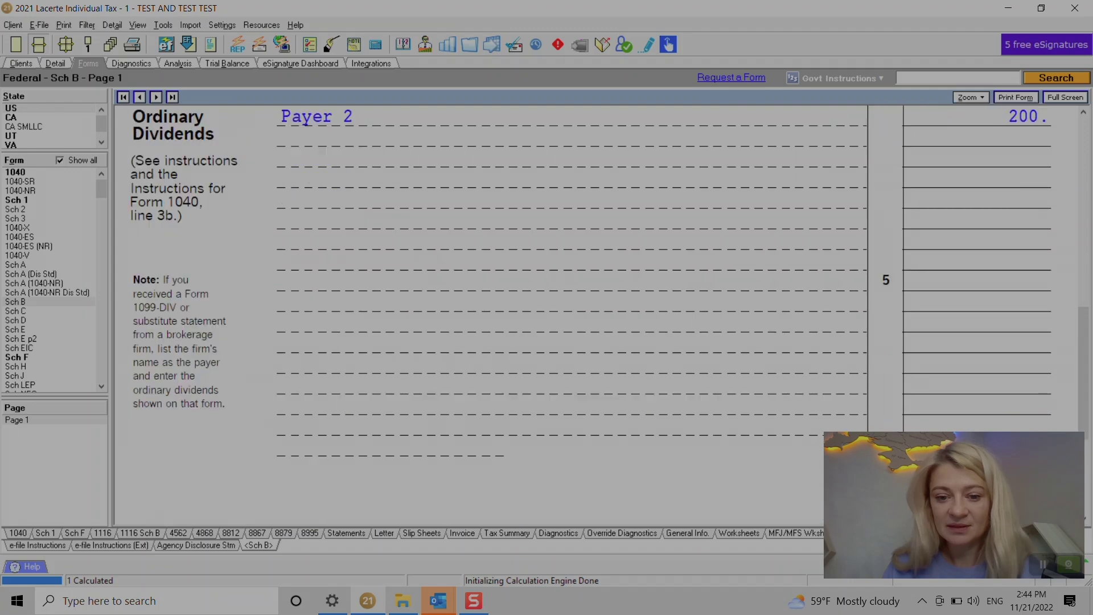
scroll(569, 313, "down", 4)
scroll(569, 314, "up", 3)
scroll(570, 313, "down", 3)
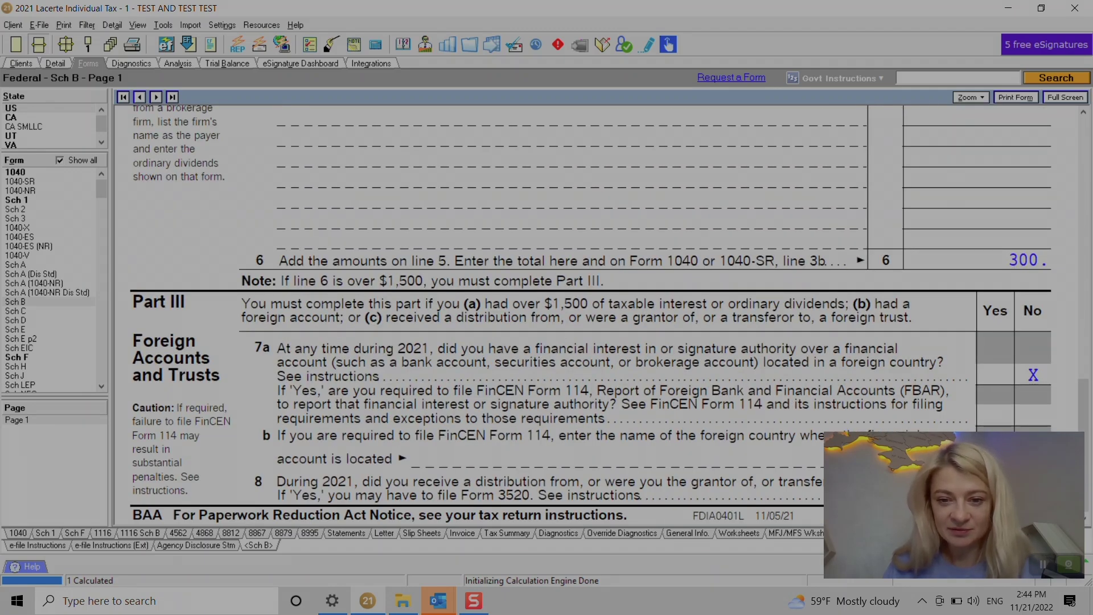
Turn off the showing of all forms so the federal form list is limited to the return's own forms
left_click(16, 358)
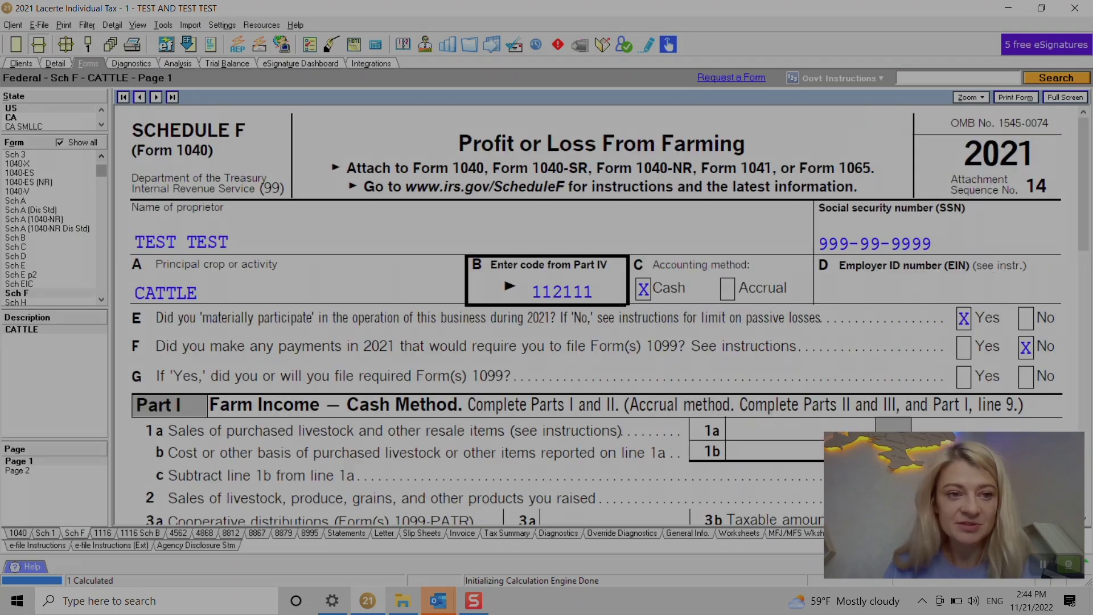
left_click_drag(102, 171, 102, 167)
left_click(61, 143)
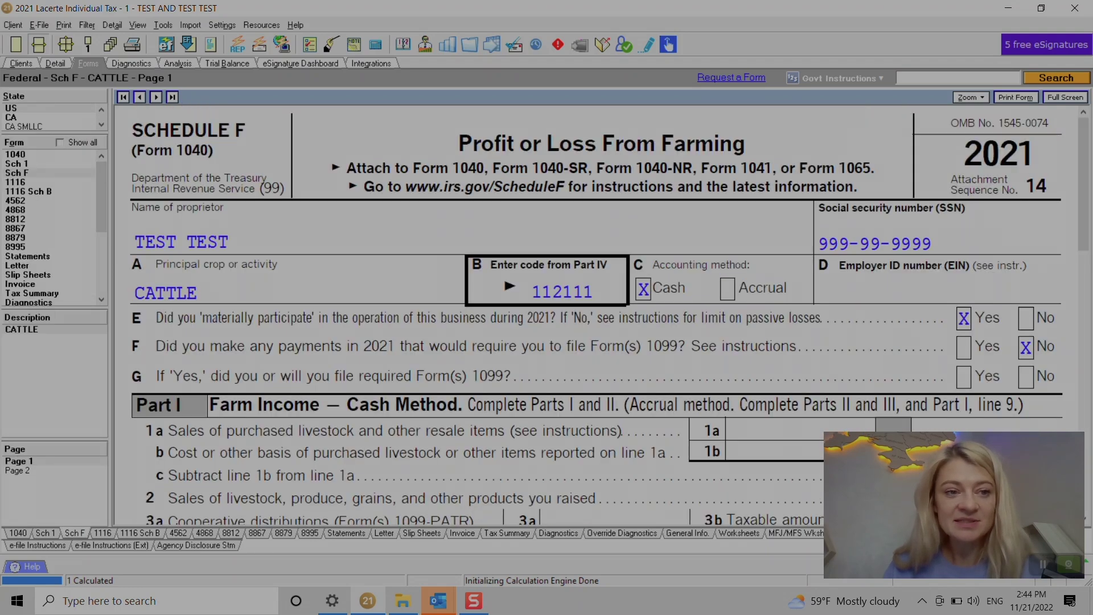
Examine Form 1116 and its Schedule B for passive category income, checking Form 1116's foreign gross income, deductions and foreign taxes paid
left_click(29, 191)
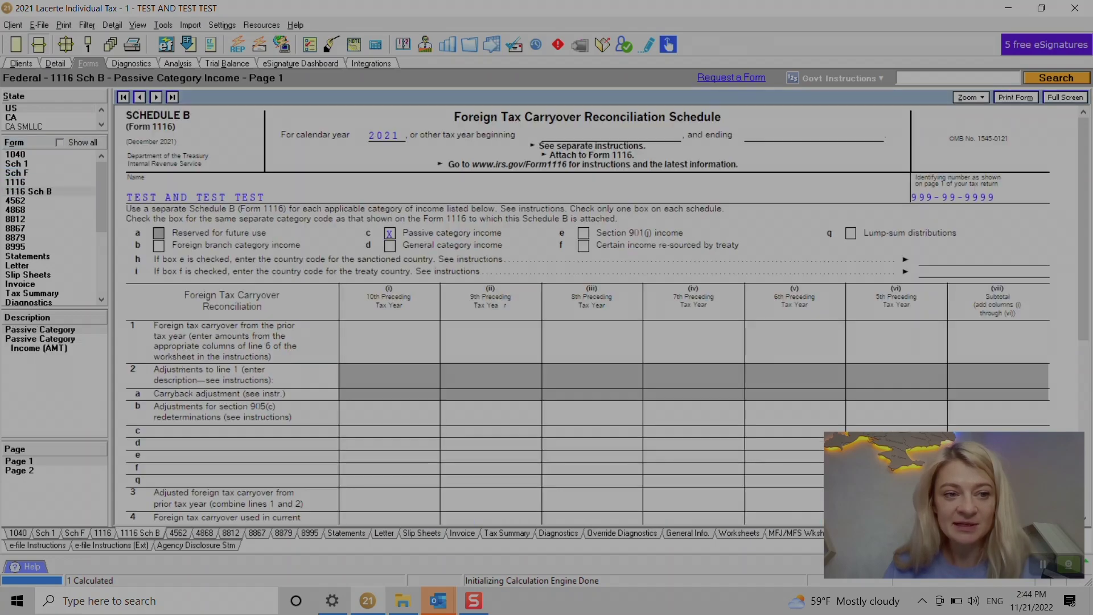
left_click(15, 182)
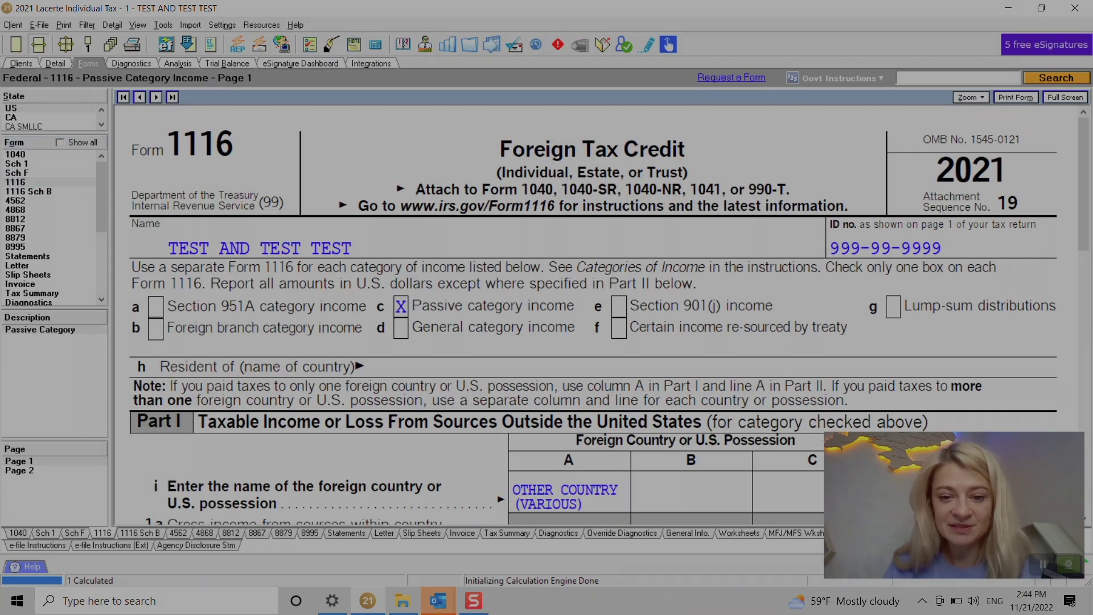
scroll(593, 314, "down", 5)
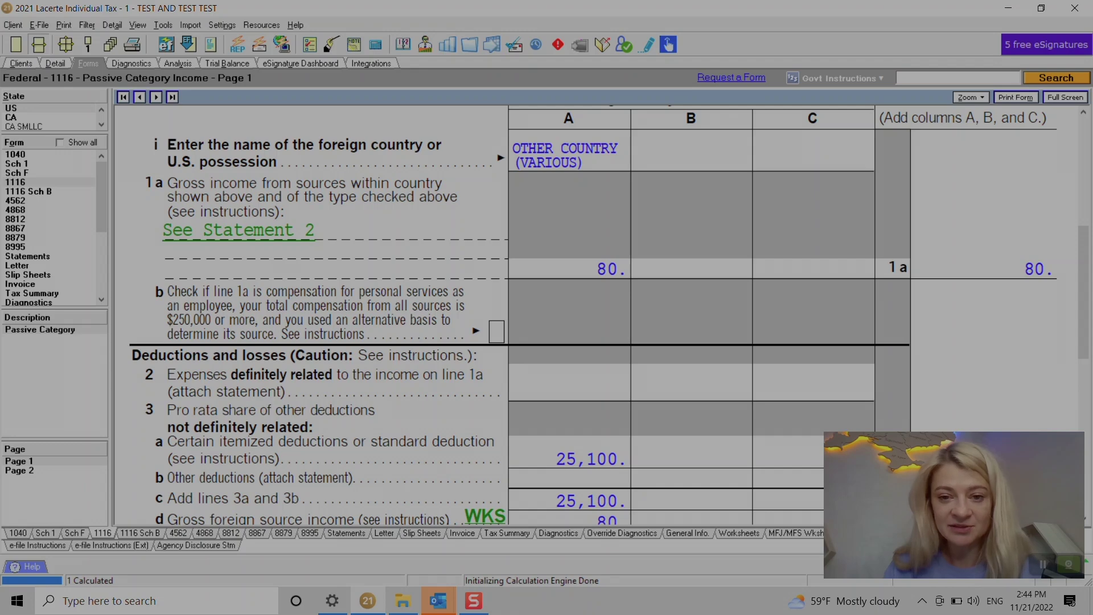
scroll(591, 313, "down", 7)
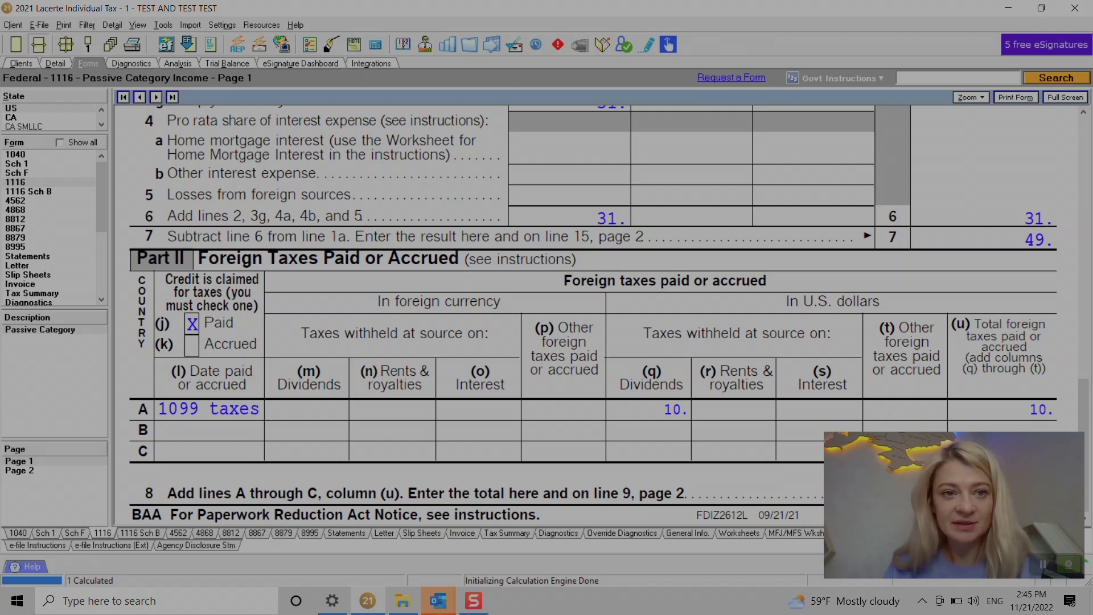
scroll(592, 314, "up", 7)
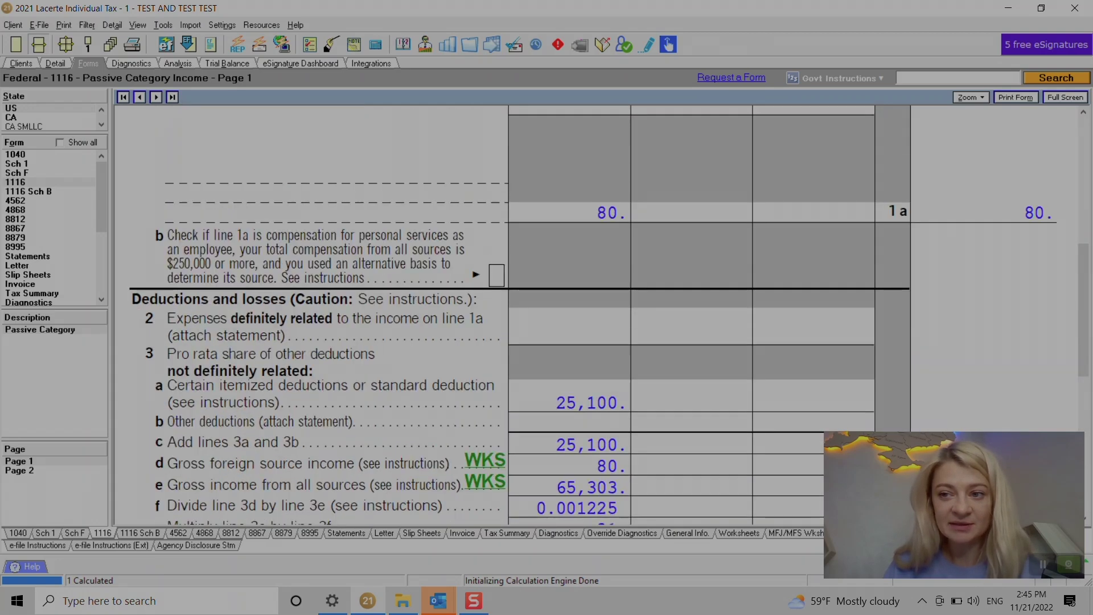
scroll(591, 313, "up", 4)
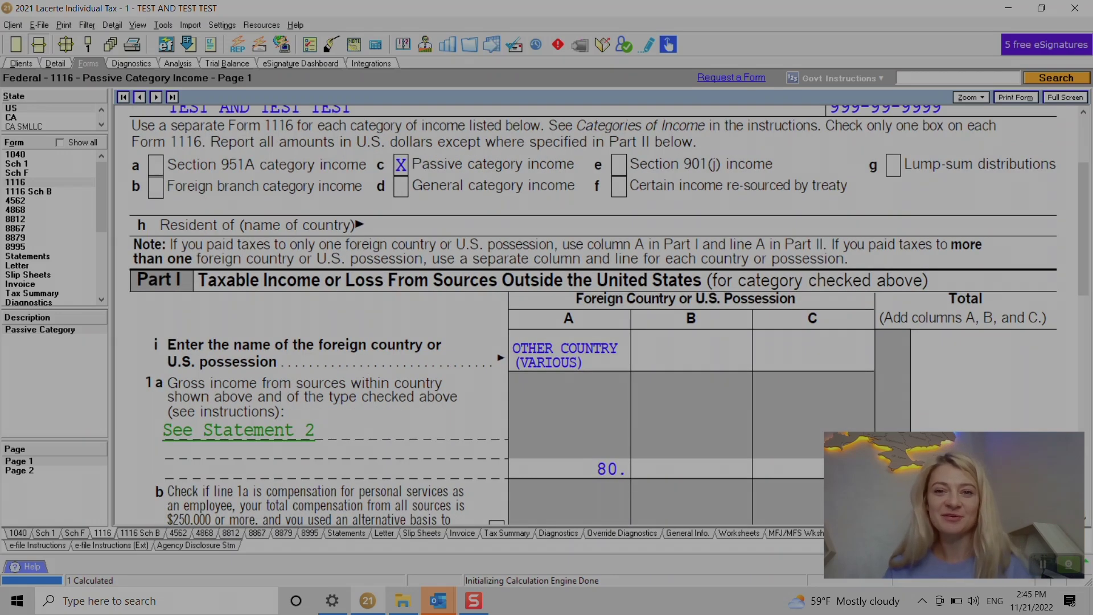